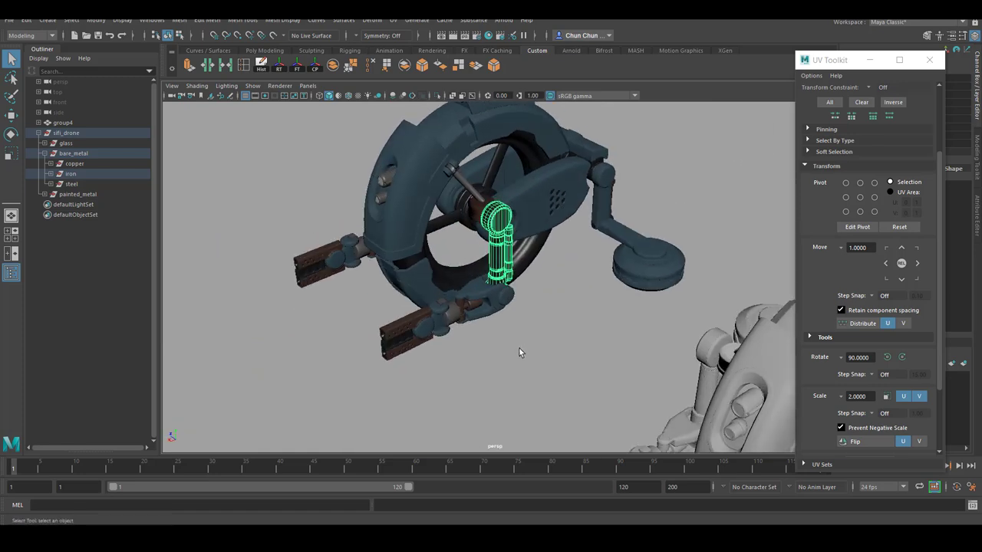
Inspect the drone's steel, copper, iron and grille parts by selecting them while orbiting the model
left_click(520, 351)
left_click(460, 318)
left_click(404, 335)
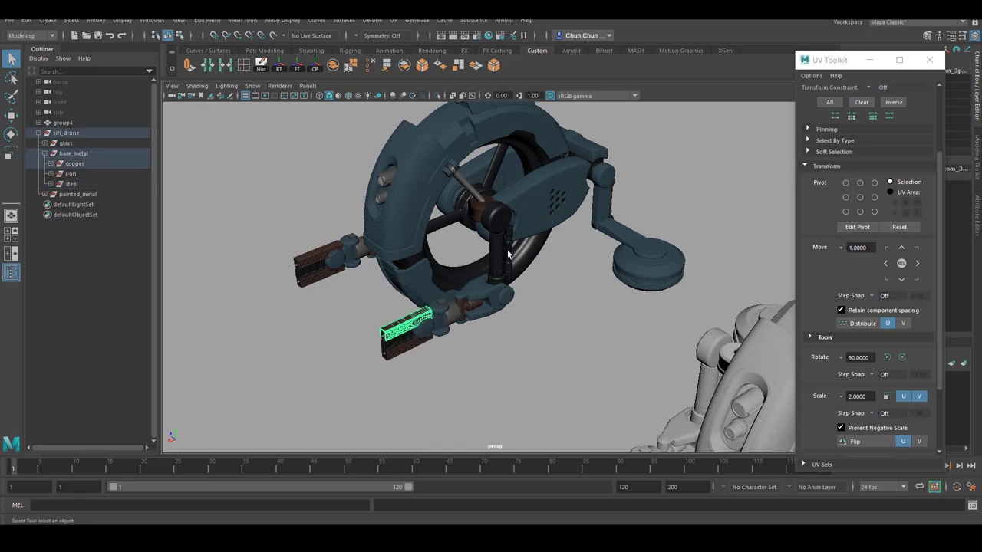
left_click(503, 255)
mouse_move(504, 254)
left_mouse_down("alt")
mouse_move(528, 275)
mouse_move(438, 262)
left_mouse_up("alt")
left_click(528, 275)
left_click(522, 253)
left_click_drag(329, 318, 451, 283, "alt")
left_click(651, 263)
left_click_drag(652, 263, 229, 168, "alt")
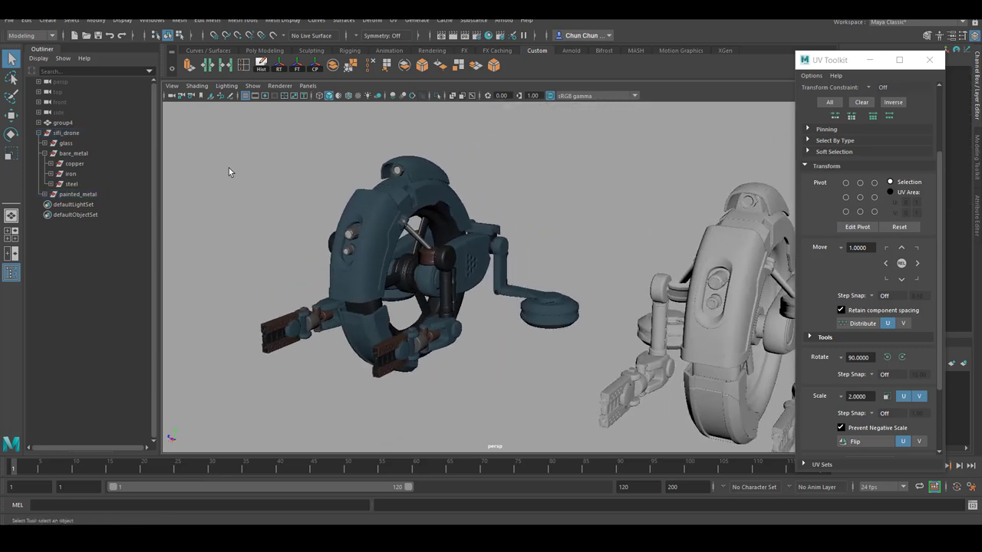
Isolate the copper group in the viewport and marquee-select all its parts
left_click(74, 165)
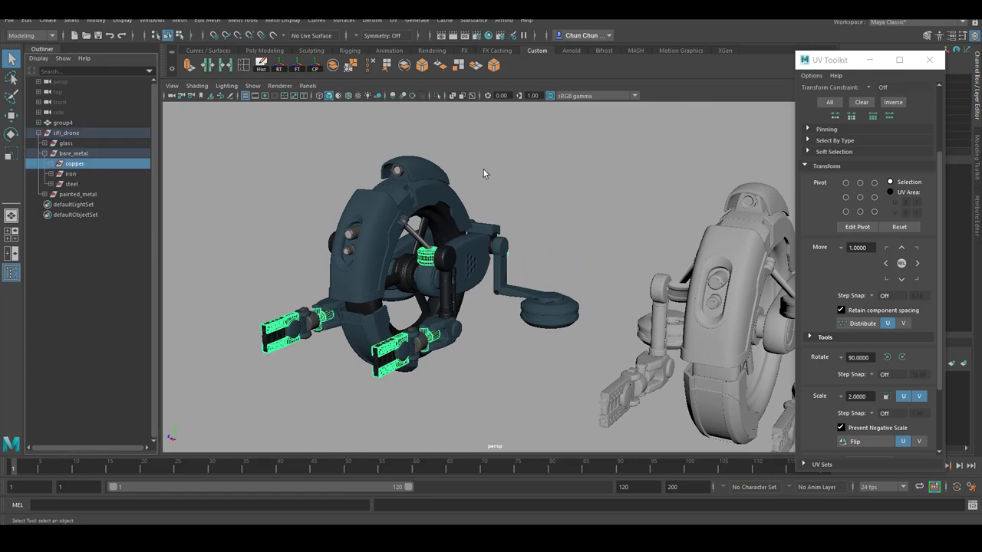
left_click(437, 95)
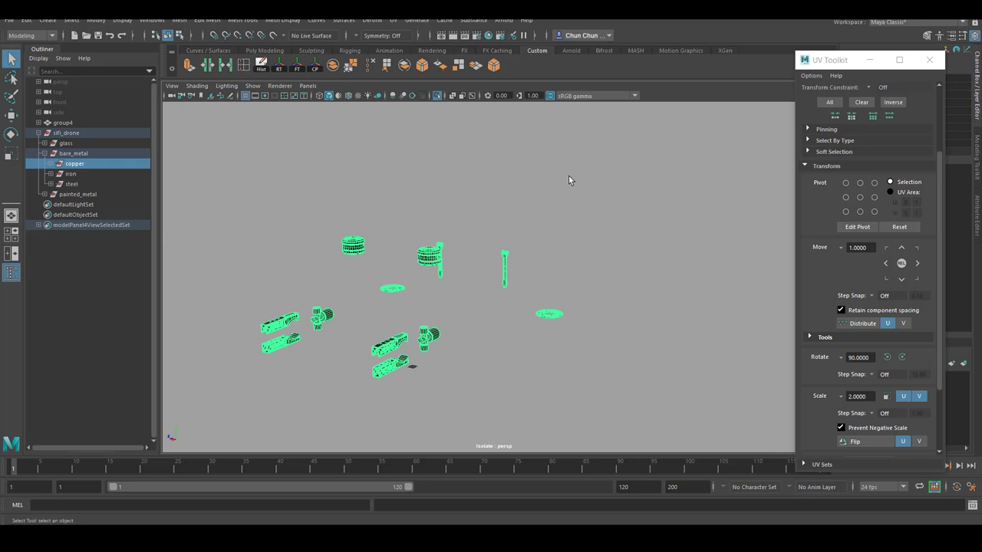
left_click(569, 178)
left_click_drag(496, 228, 341, 216, "alt")
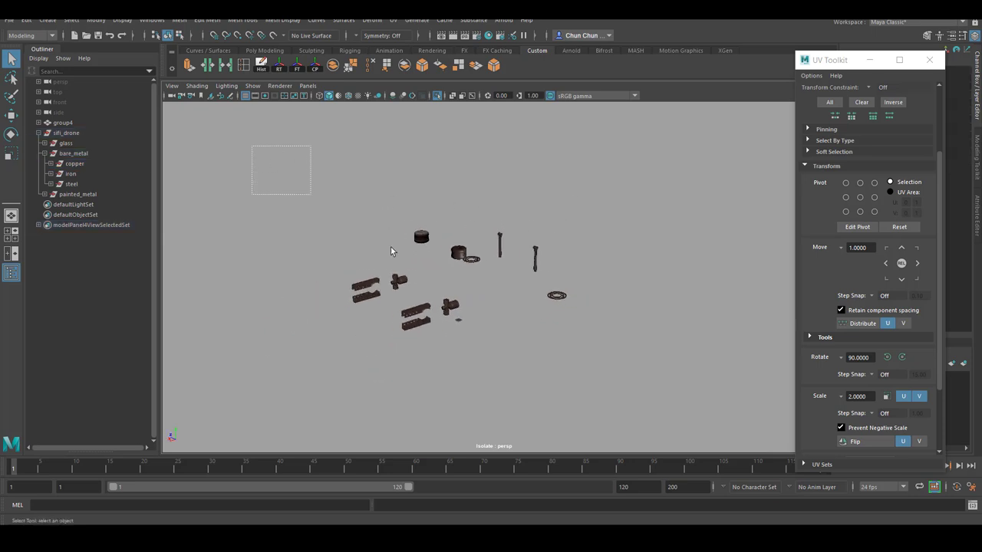
left_click_drag(673, 443, 337, 215)
Open the UV Editor, centre it on screen and change the UV selection mode
left_click(393, 20)
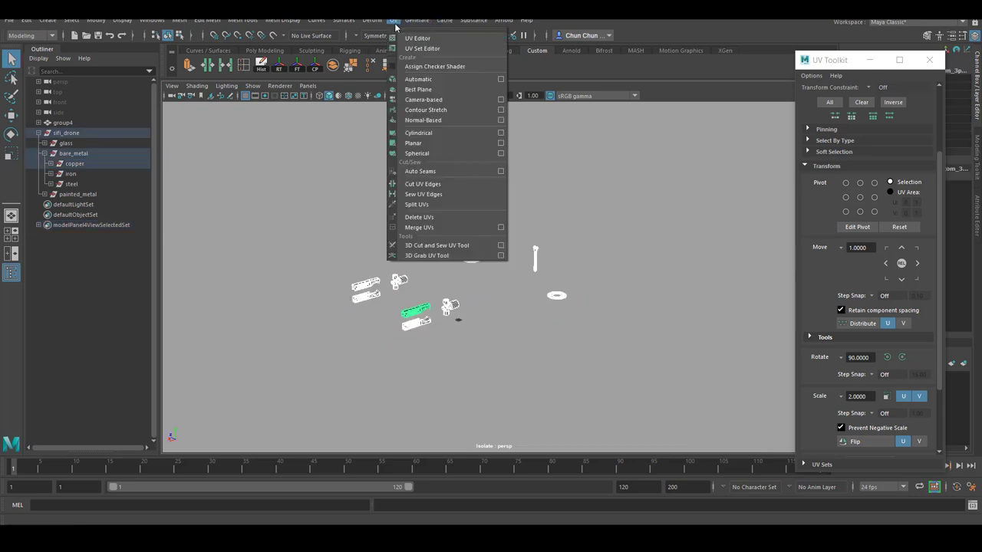
left_click(416, 40)
left_click_drag(201, 215, 589, 124)
scroll(500, 276, "up", 10)
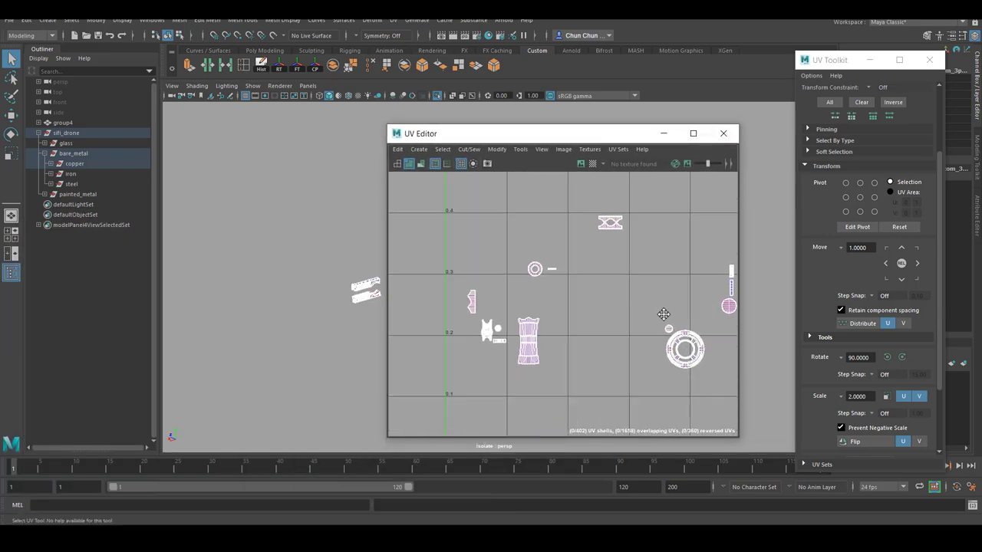
scroll(637, 337, "up", 3)
scroll(637, 337, "down", 4)
scroll(622, 330, "up", 1)
right_click_drag(622, 330, 660, 328)
scroll(675, 303, "up", 6)
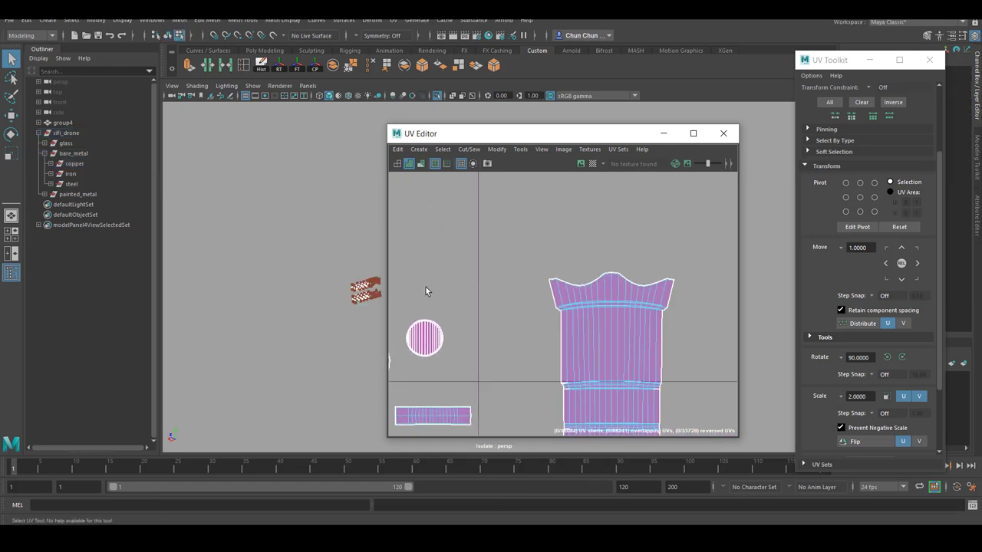
Move the large copper UV shell right and flip the red reversed shell beneath it
left_click(653, 293)
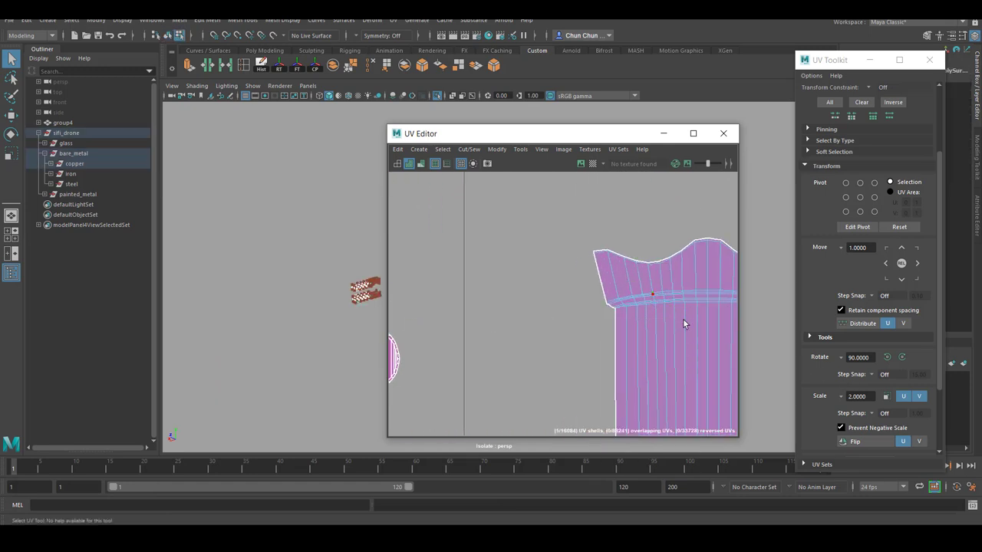
scroll(697, 388, "down", 4)
middle_click_drag(611, 332, 477, 267, "alt")
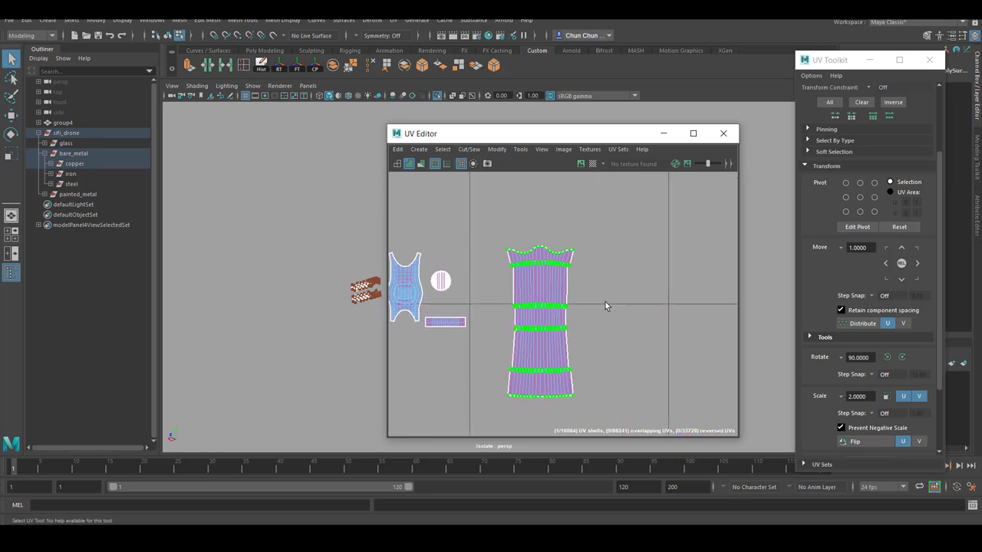
key("w")
left_click_drag(591, 321, 677, 323)
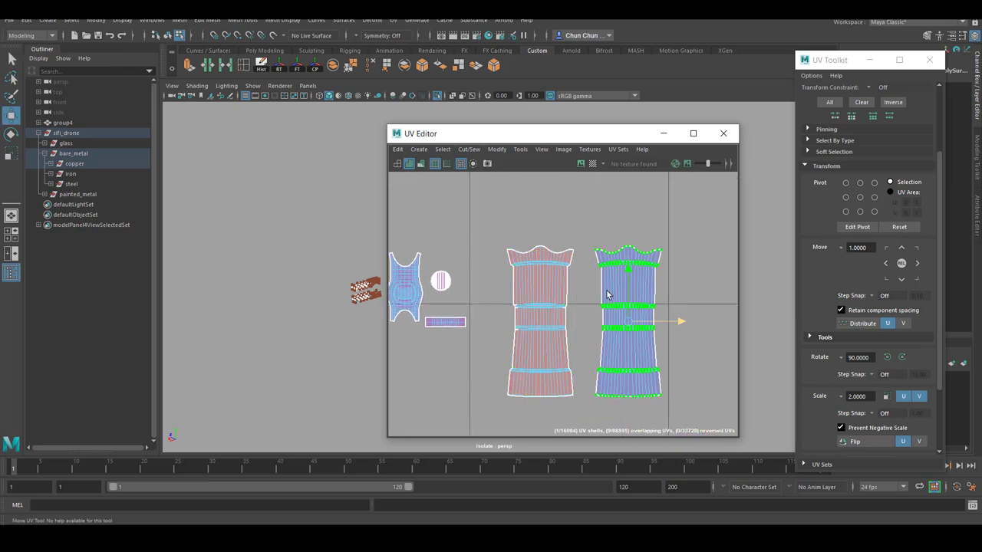
left_click_drag(481, 211, 580, 401)
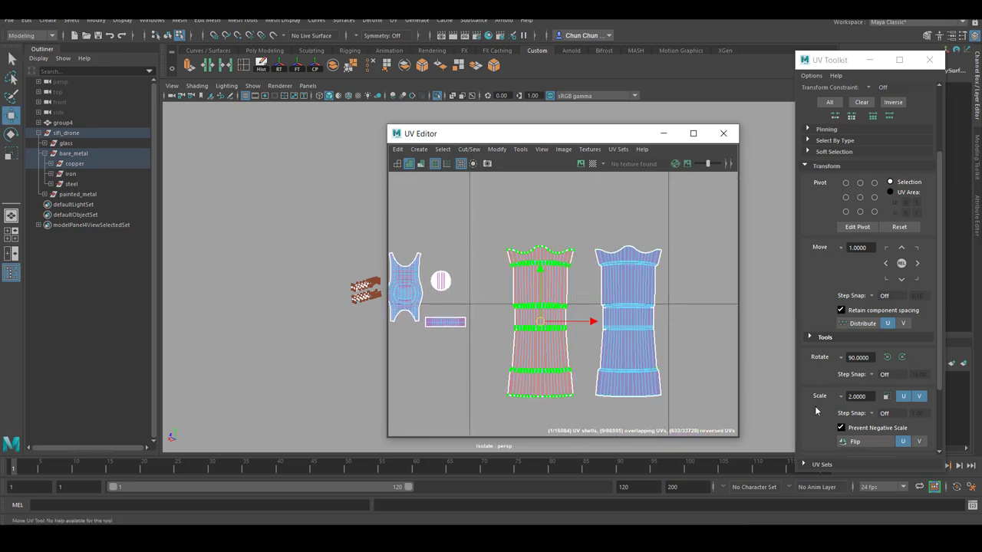
left_click(853, 442)
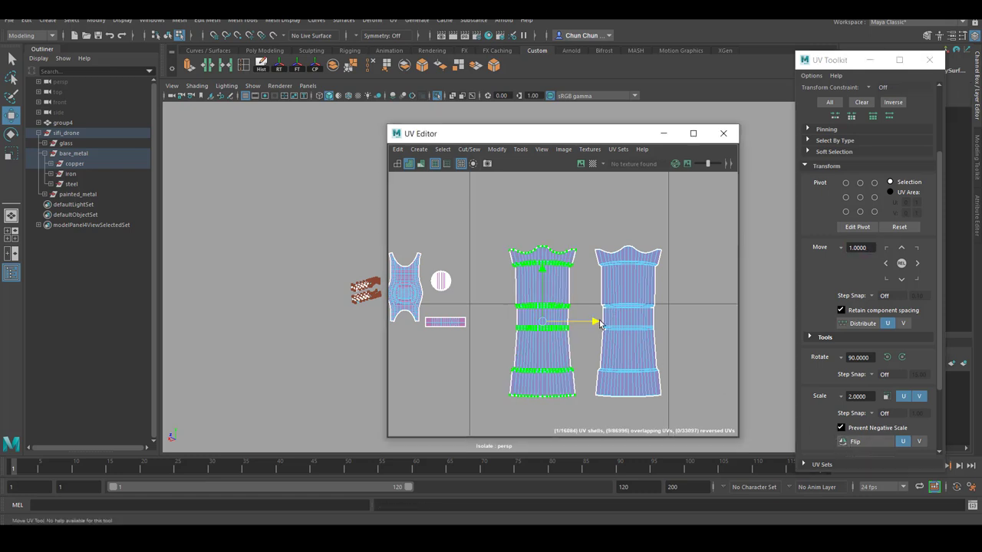
scroll(637, 346, "up", 5)
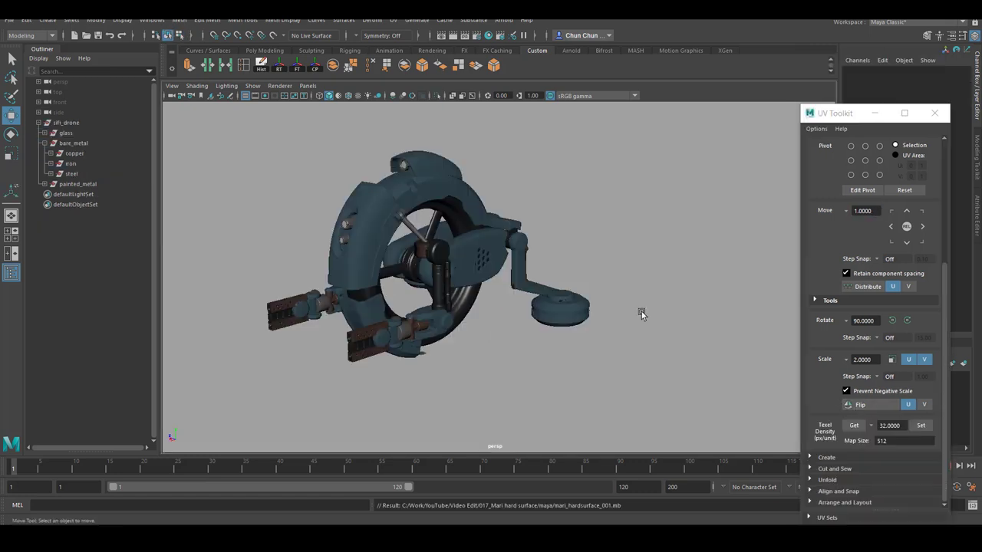
left_click_drag(642, 315, 606, 228, "alt")
Reopen the UV Editor and frame the painted_metal, copper, iron and steel UVs in turn
left_click(393, 20)
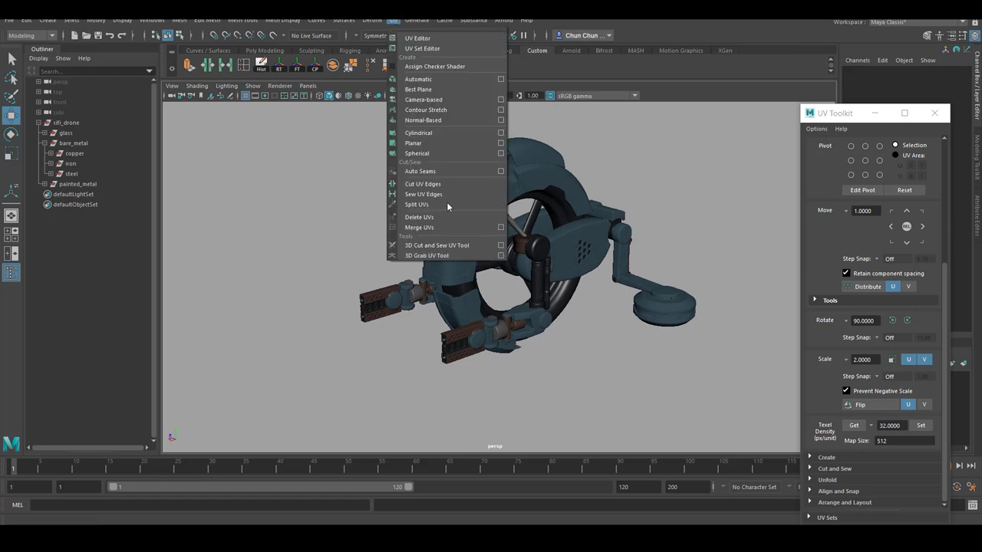
left_click(417, 38)
left_click_drag(399, 322, 448, 282, "alt")
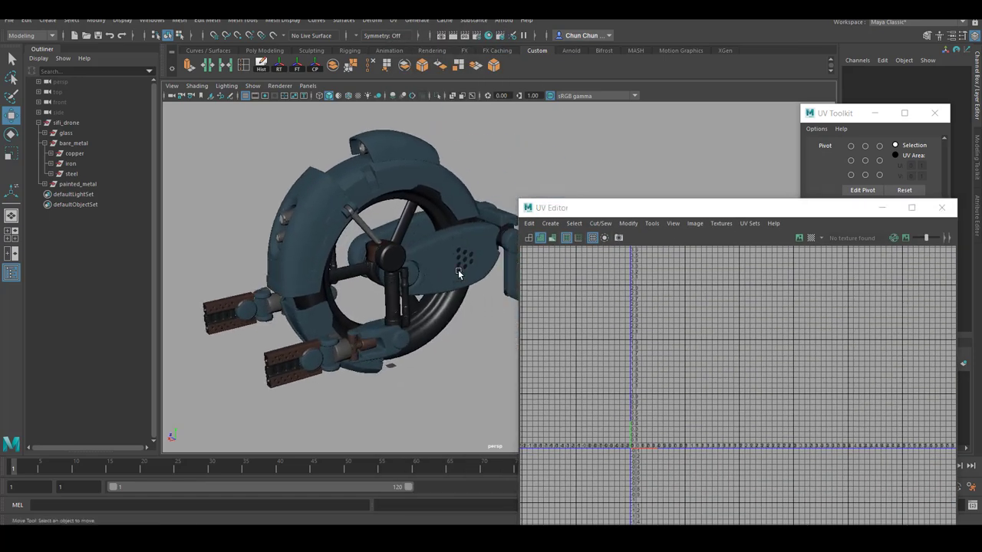
left_click(84, 185)
key("f")
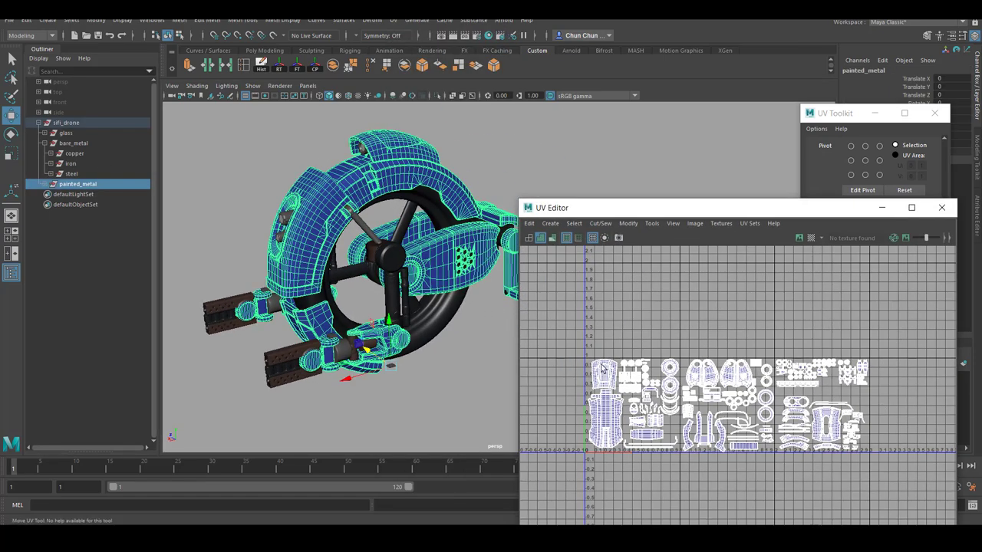
left_click(74, 154)
left_click_drag(311, 264, 422, 294, "alt")
left_click(70, 163)
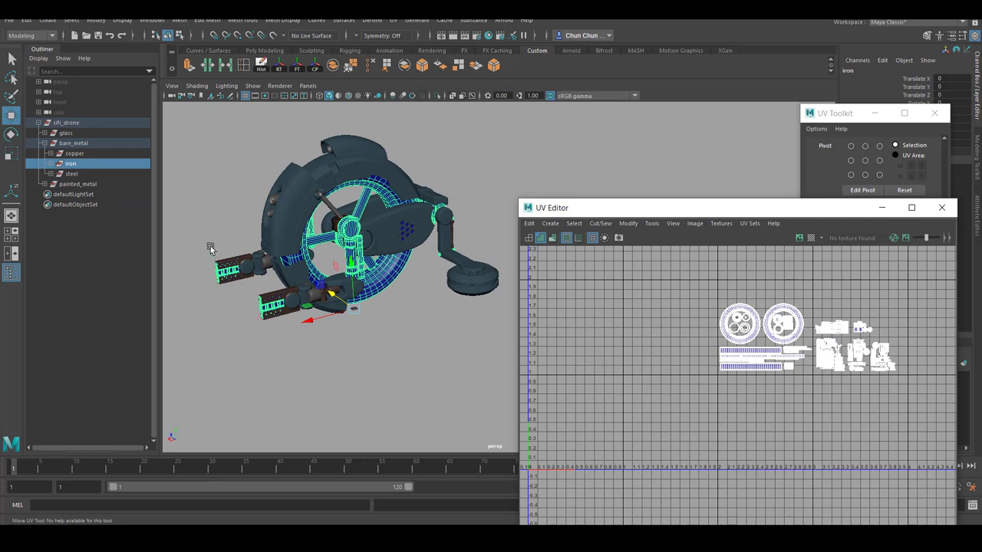
left_click(98, 175)
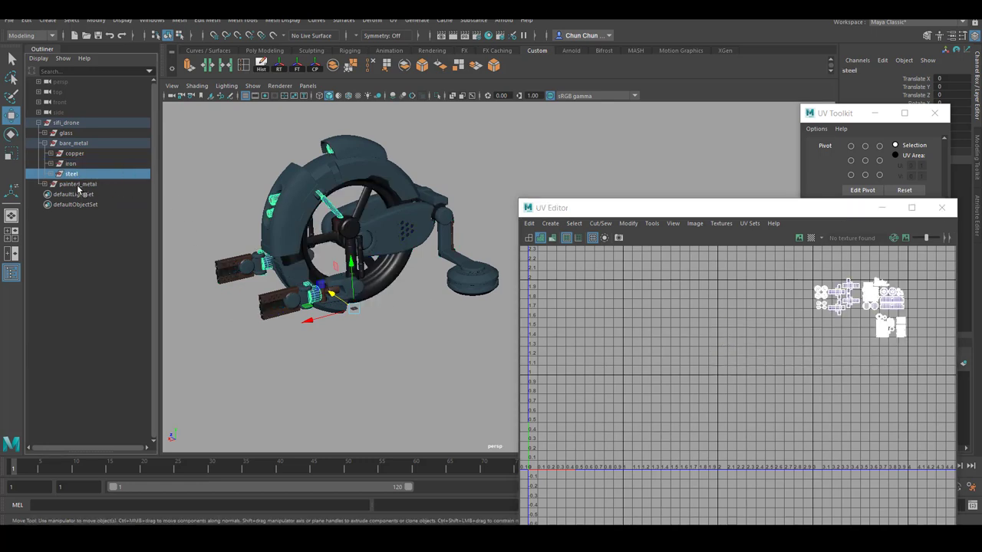
left_click(77, 185)
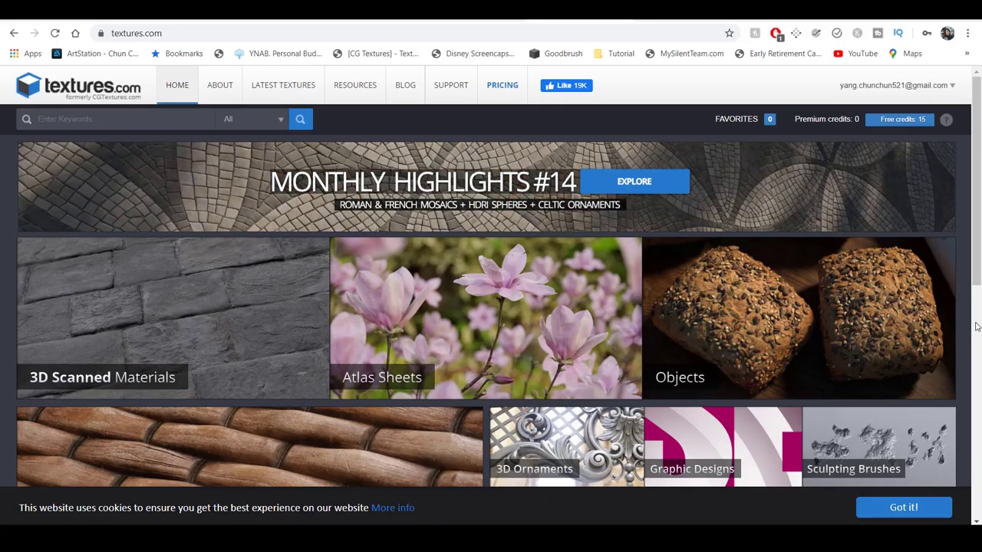
Scroll through the texturing.xyz homepage's client list and making-of articles
scroll(969, 322, "down", 4)
scroll(966, 322, "down", 3)
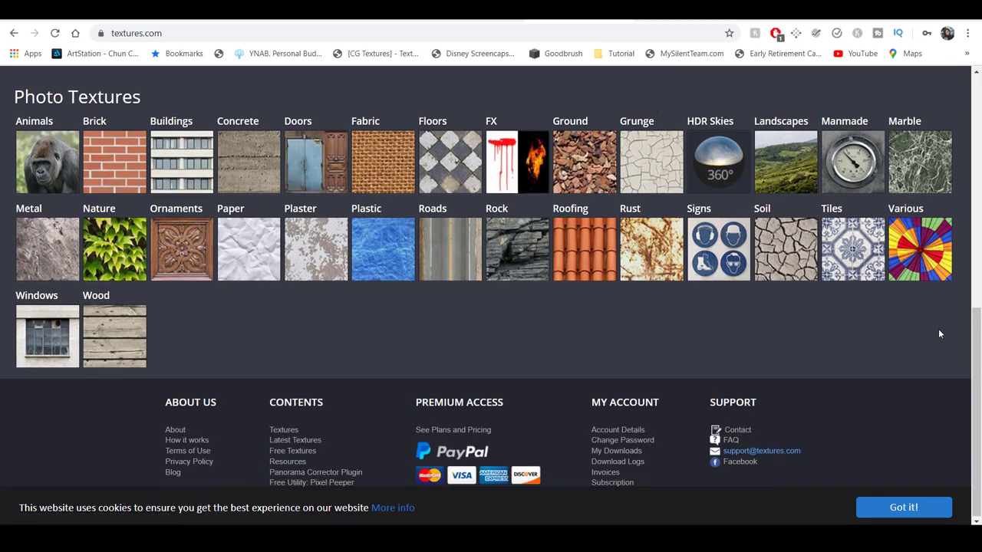
scroll(940, 334, "up", 2)
scroll(199, 215, "up", 3)
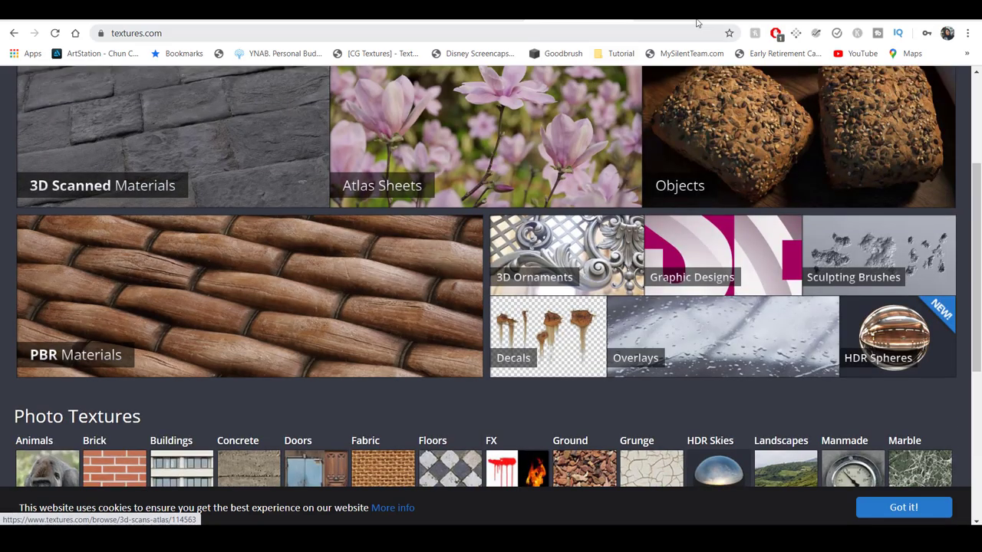
Switch to the Quixel Megascans site and scroll down its page
left_click(695, 27)
scroll(940, 241, "down", 5)
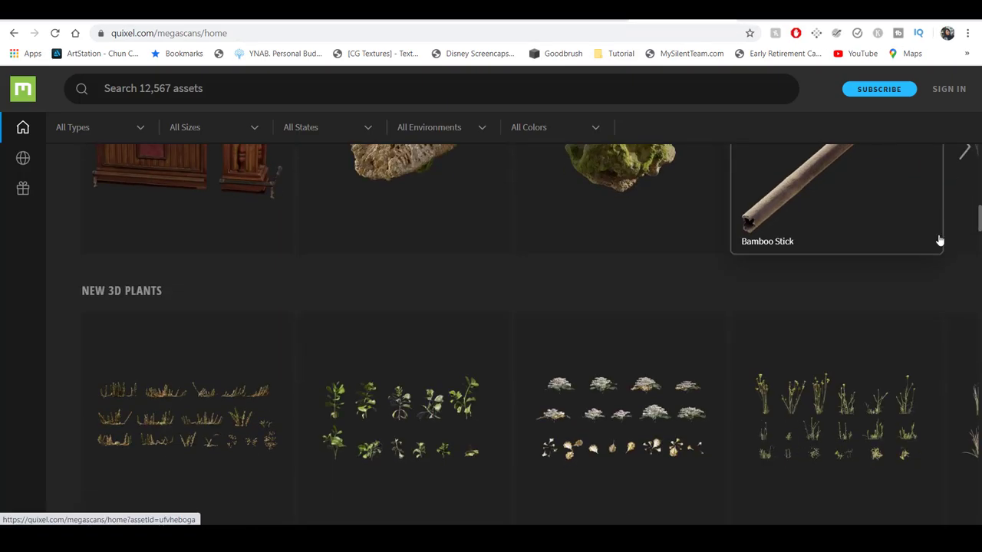
scroll(940, 241, "down", 10)
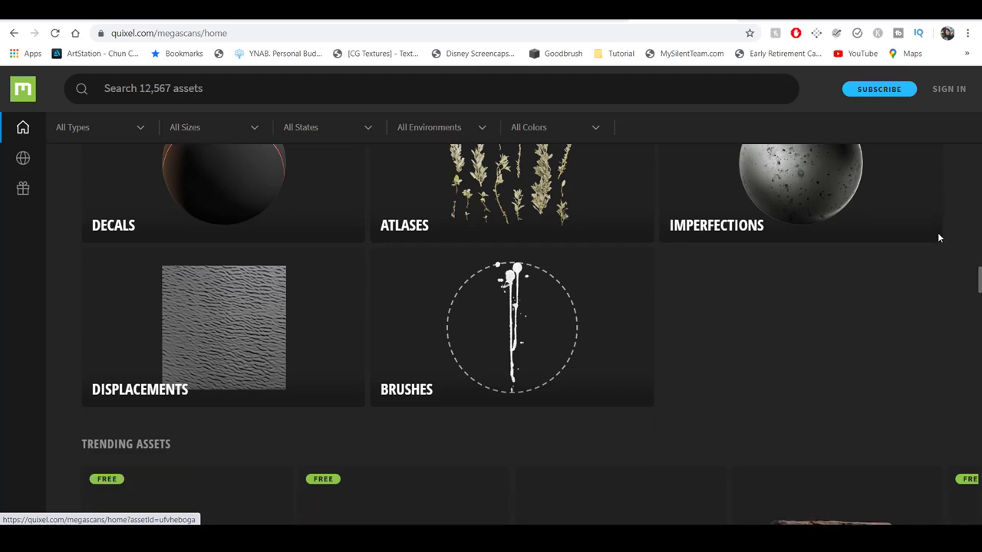
scroll(937, 238, "down", 3)
Switch to the Surface Mimic texture gallery and scroll through its images
left_click(774, 28)
scroll(911, 276, "down", 9)
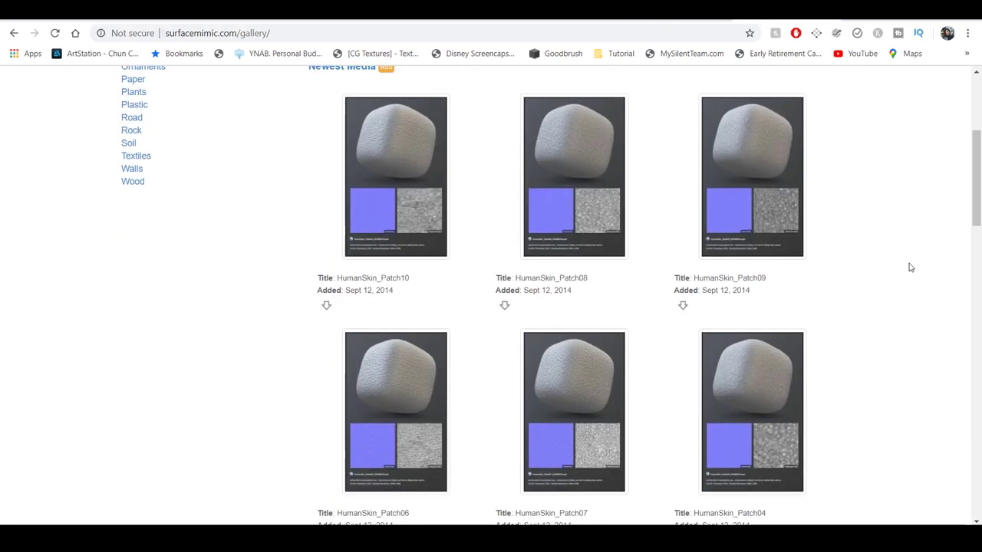
scroll(909, 262, "down", 10)
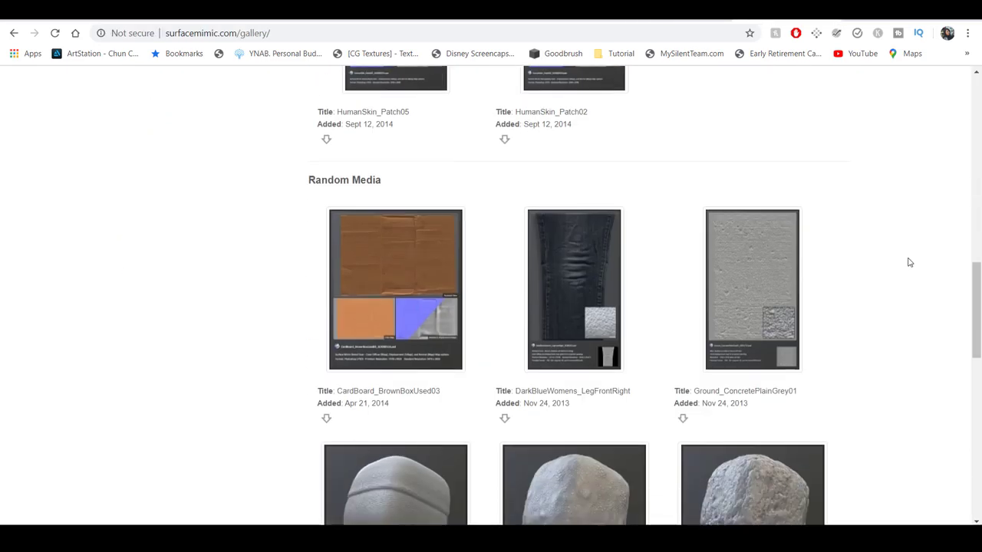
scroll(909, 263, "down", 1)
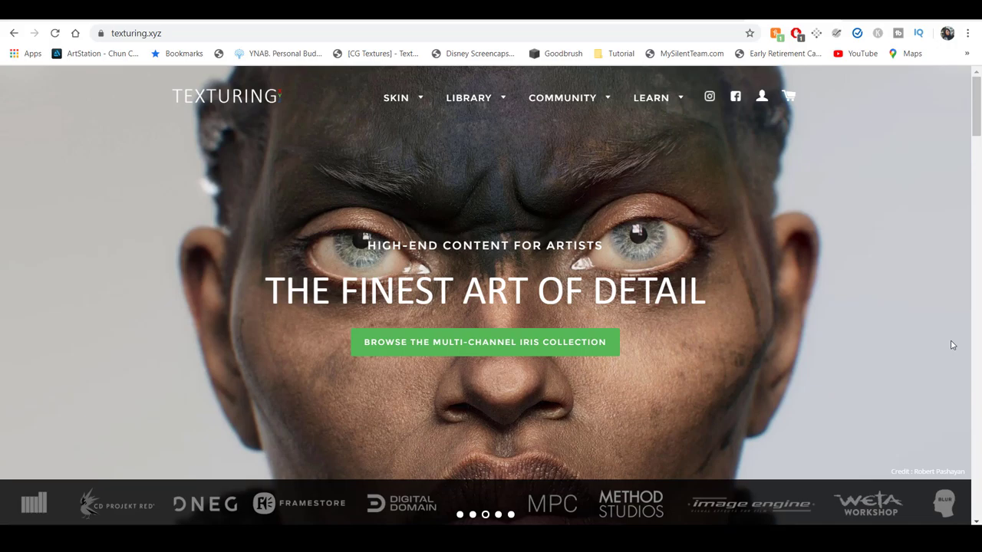
scroll(952, 345, "down", 6)
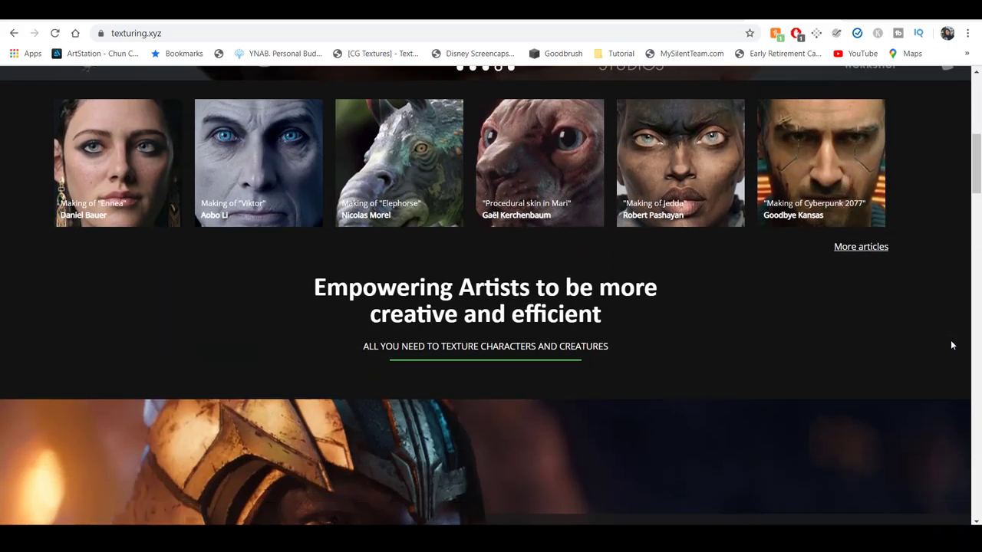
scroll(952, 345, "down", 9)
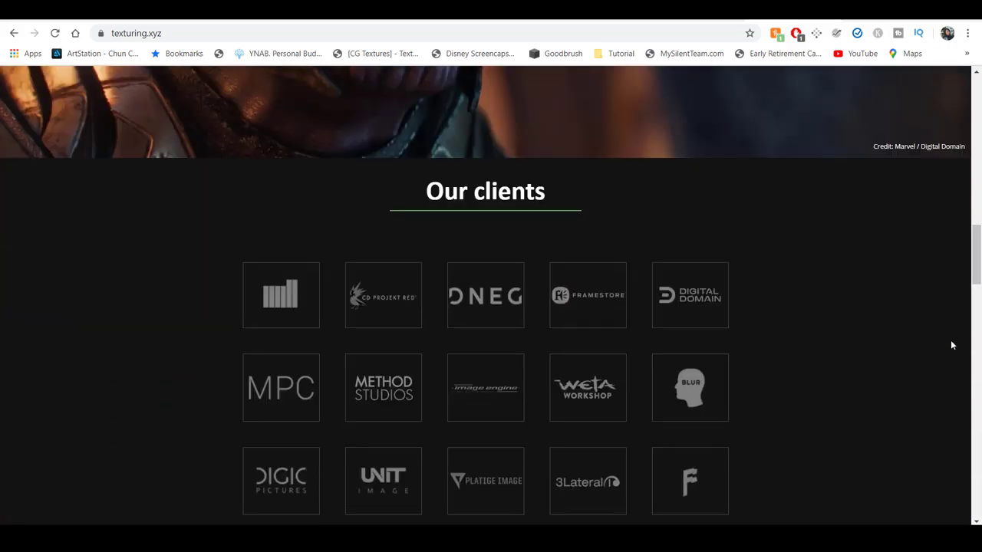
scroll(952, 345, "up", 12)
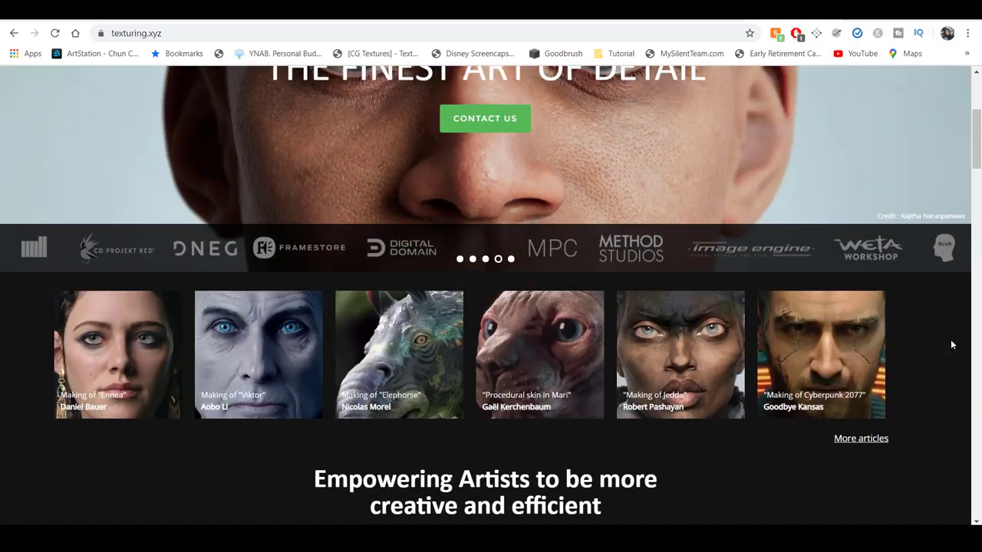
scroll(951, 340, "up", 2)
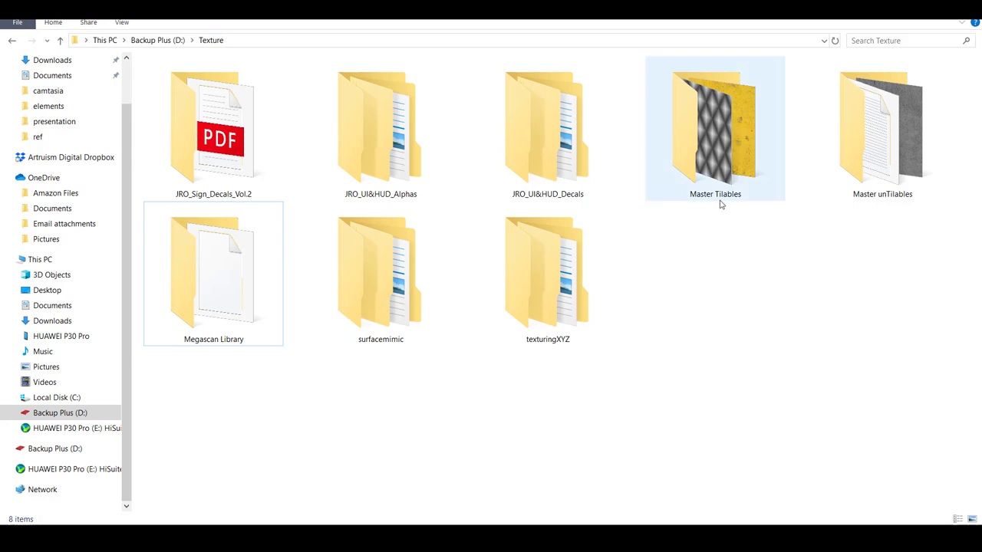
Open the Master Tilables texture library
mouse_move(735, 203)
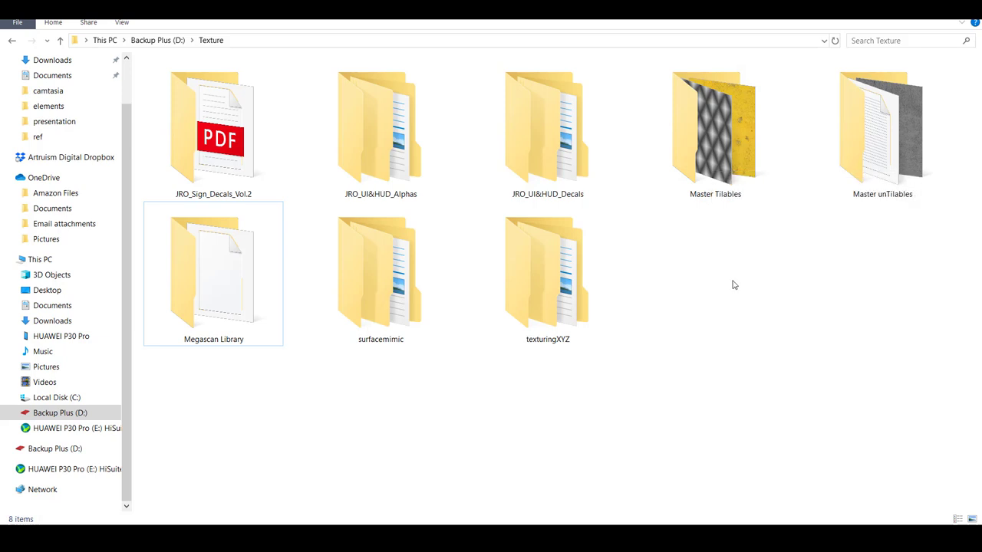
double_click(717, 173)
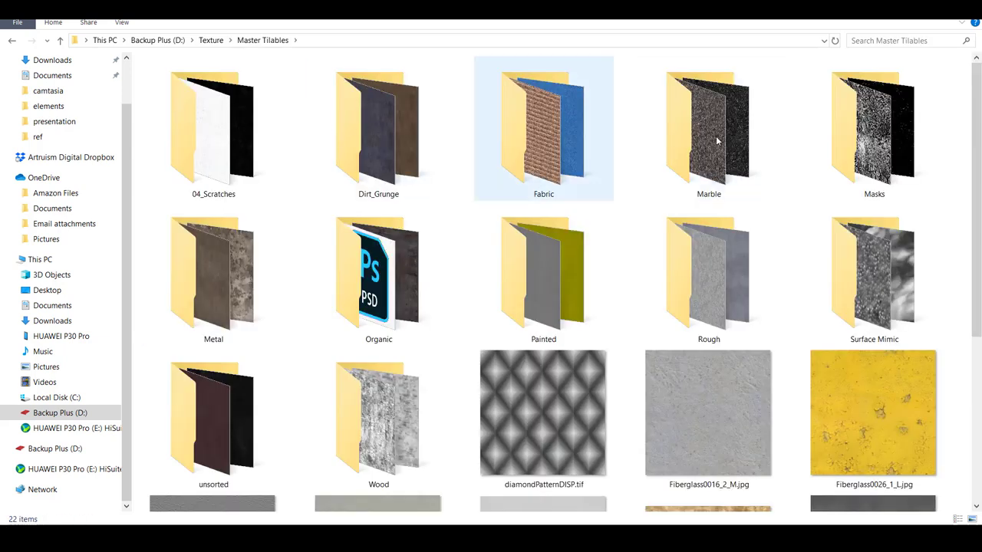
scroll(955, 178, "down", 3)
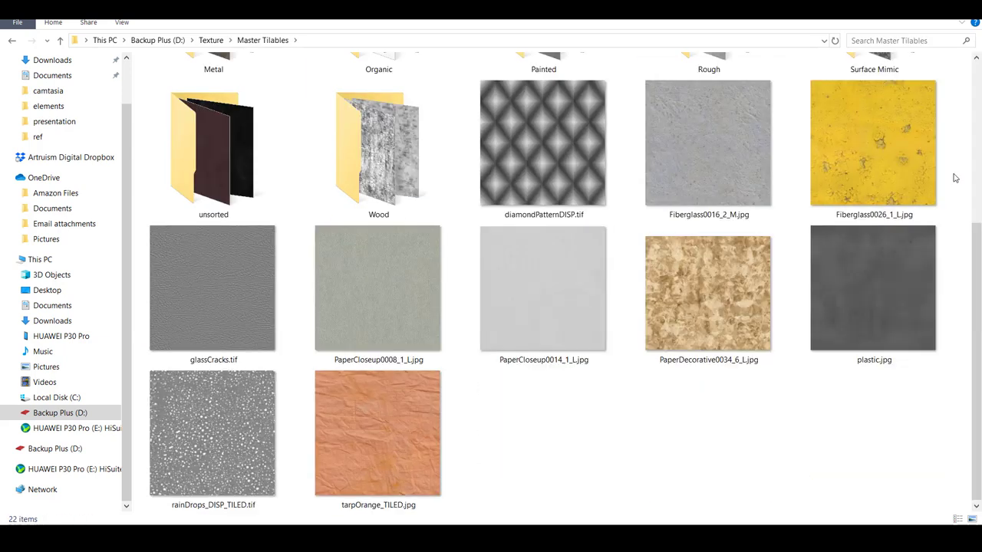
scroll(956, 178, "up", 3)
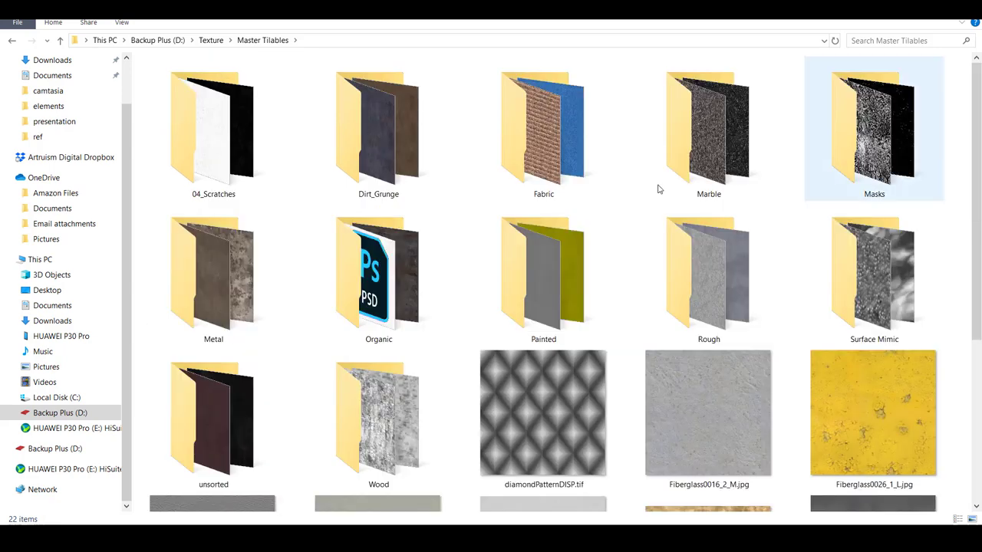
Point out the Dirt_Grunge, Fabric, Marble, Masks, Rough, Painted, Metal and unsorted category folders
left_click(393, 163)
left_click(534, 166)
left_click(712, 167)
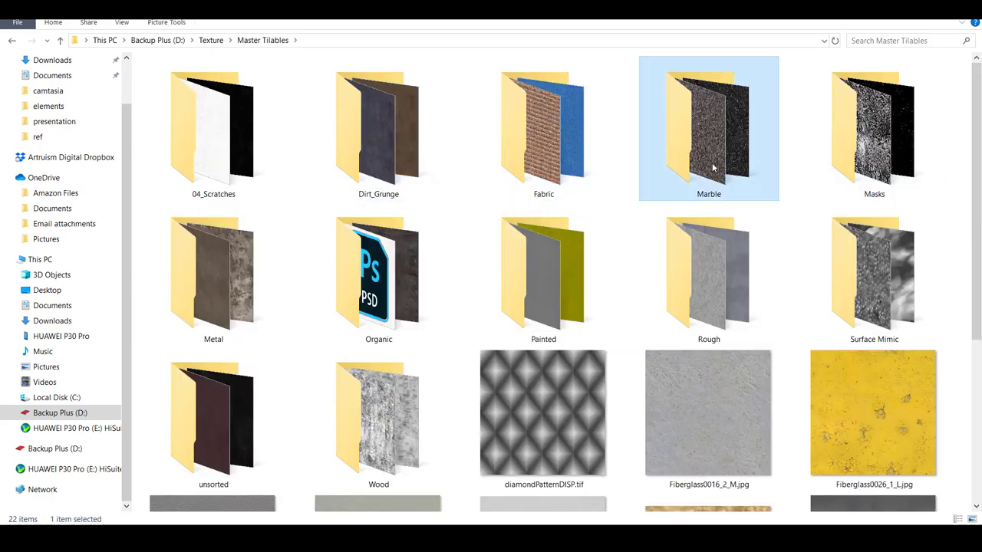
left_click(881, 166)
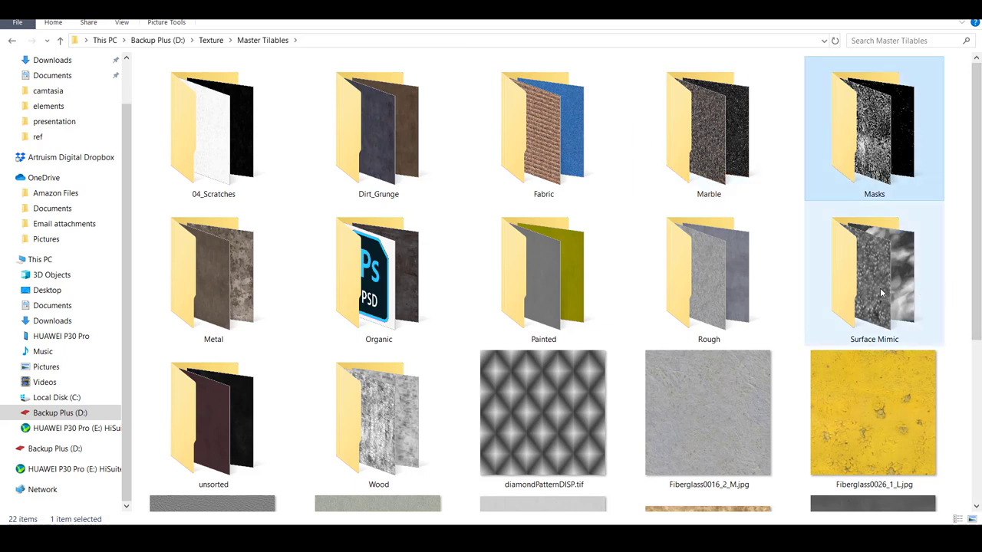
left_click(715, 289)
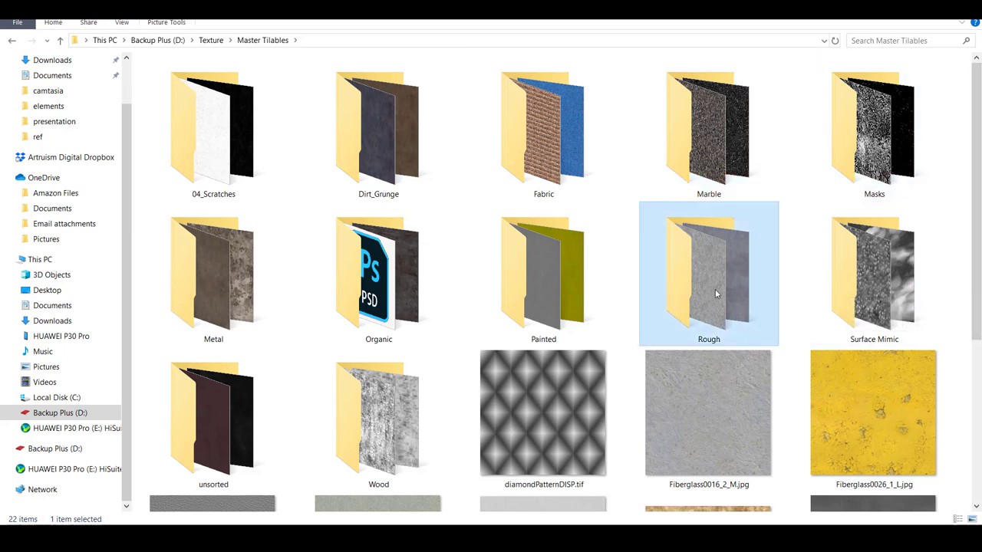
left_click(543, 290)
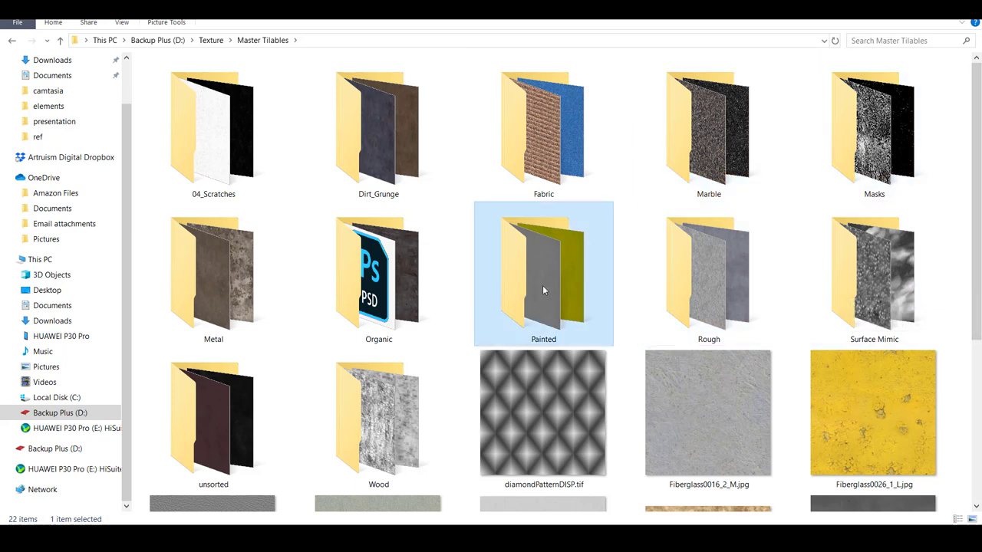
left_click(205, 290)
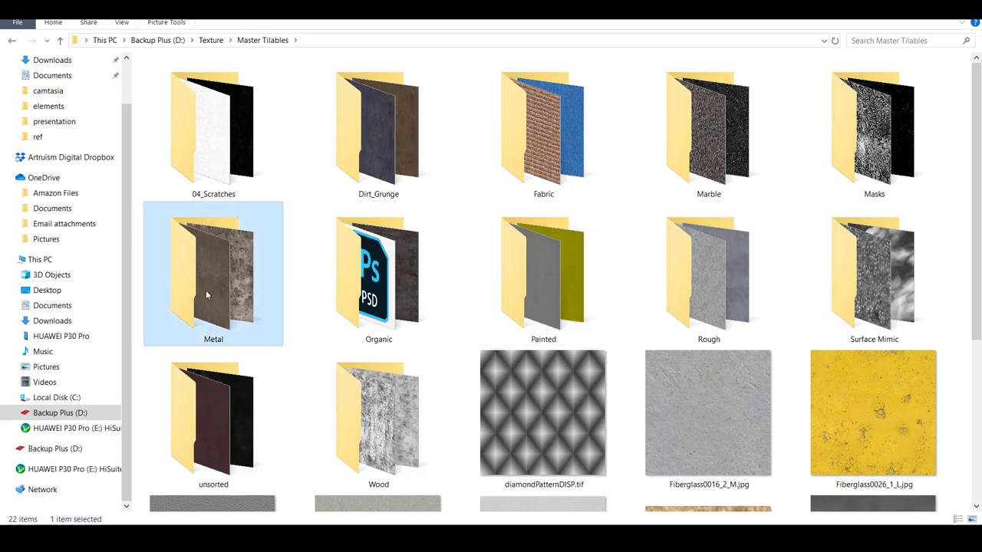
left_click(201, 432)
Switch to the 017_Mari hard surface project's texture folder window
scroll(202, 431, "down", 2)
scroll(202, 436, "up", 2)
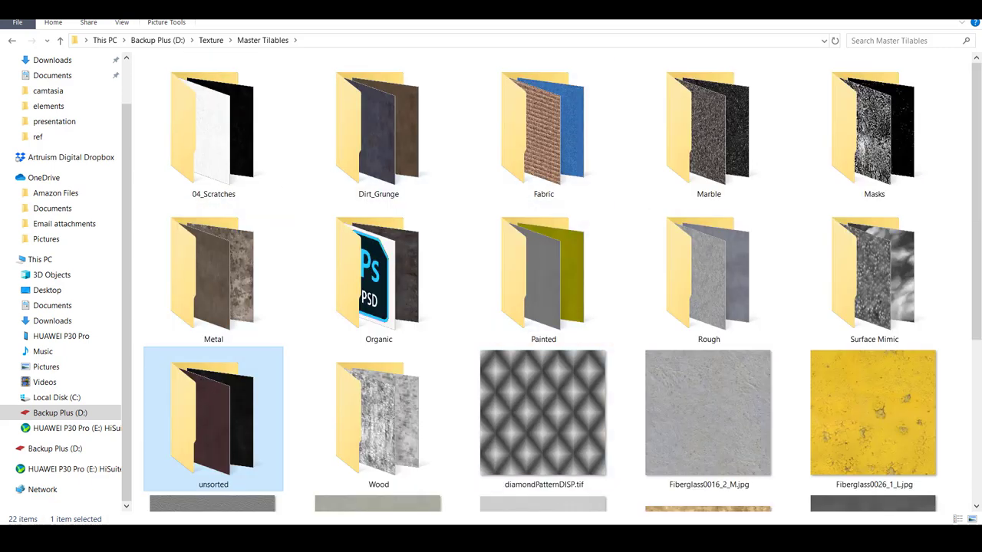
mouse_move(406, 537)
left_click(337, 488)
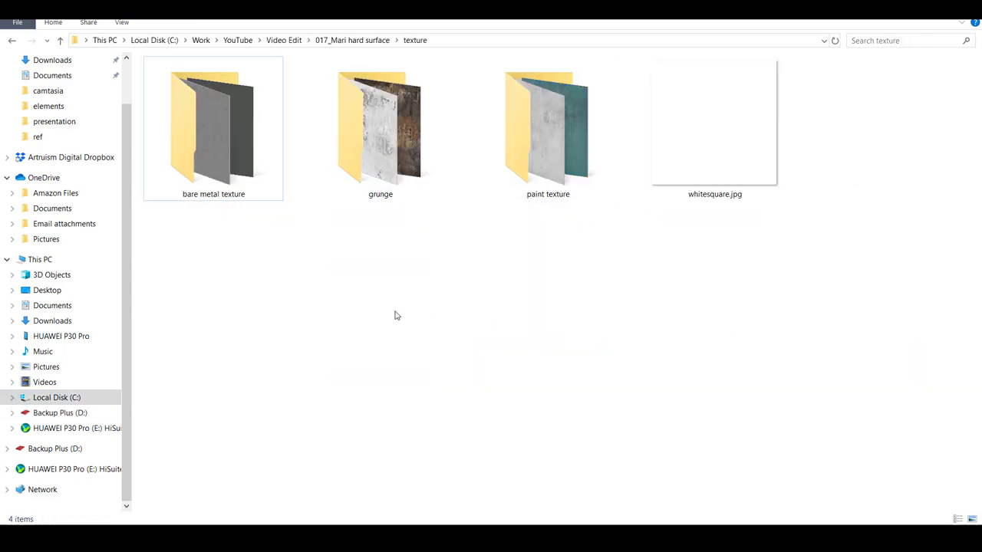
Browse the seven images in the bare metal texture folder, then return up
double_click(197, 141)
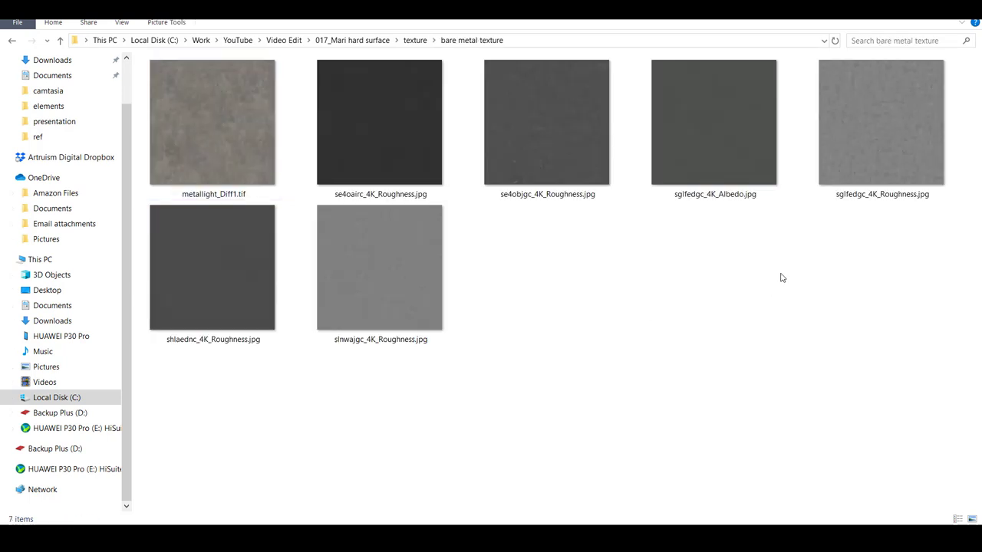
left_click_drag(936, 284, 211, 115)
left_click(594, 377)
left_click(415, 40)
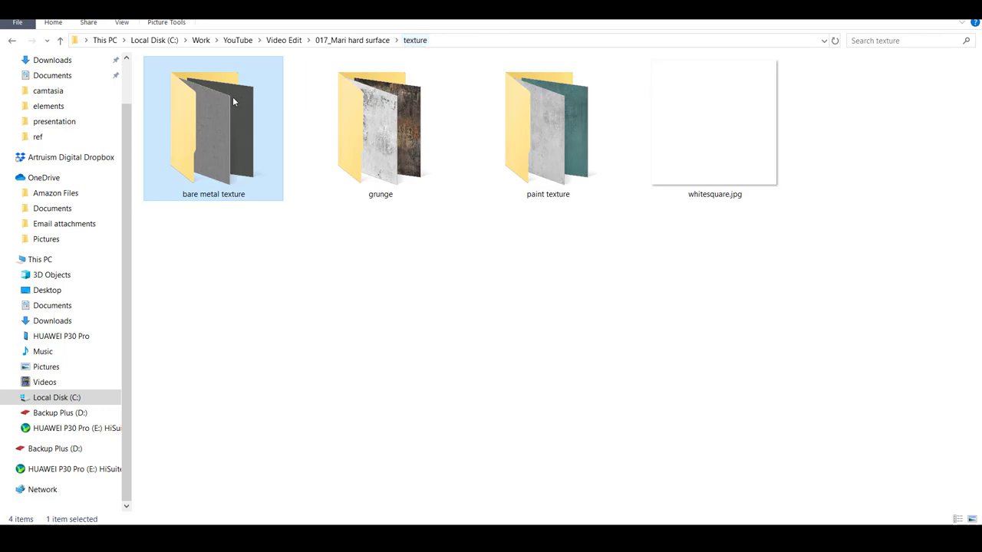
Browse the five images in the paint texture folder, then return up
double_click(529, 157)
mouse_move(938, 246)
left_mouse_down()
mouse_move(820, 207)
mouse_move(172, 156)
left_mouse_up()
left_click(273, 277)
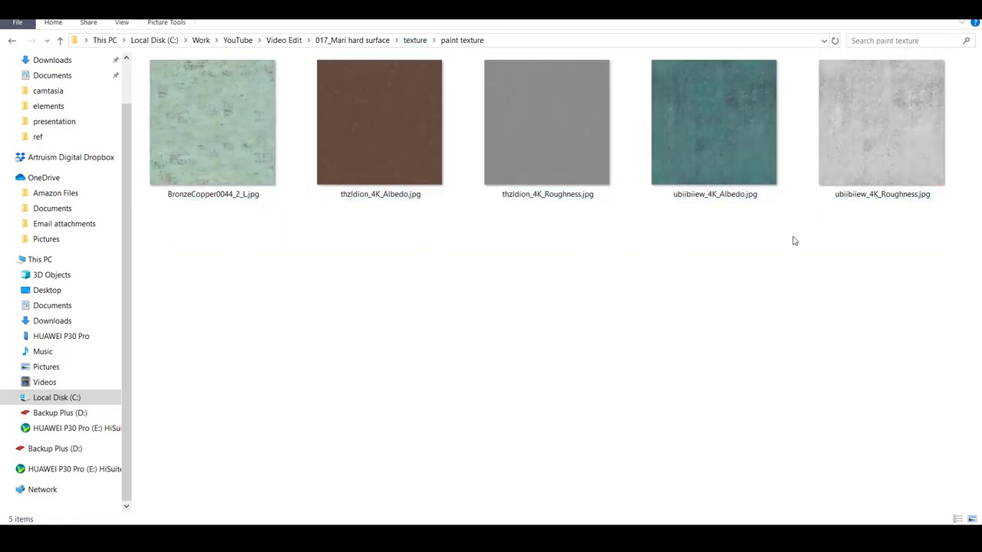
left_click(415, 40)
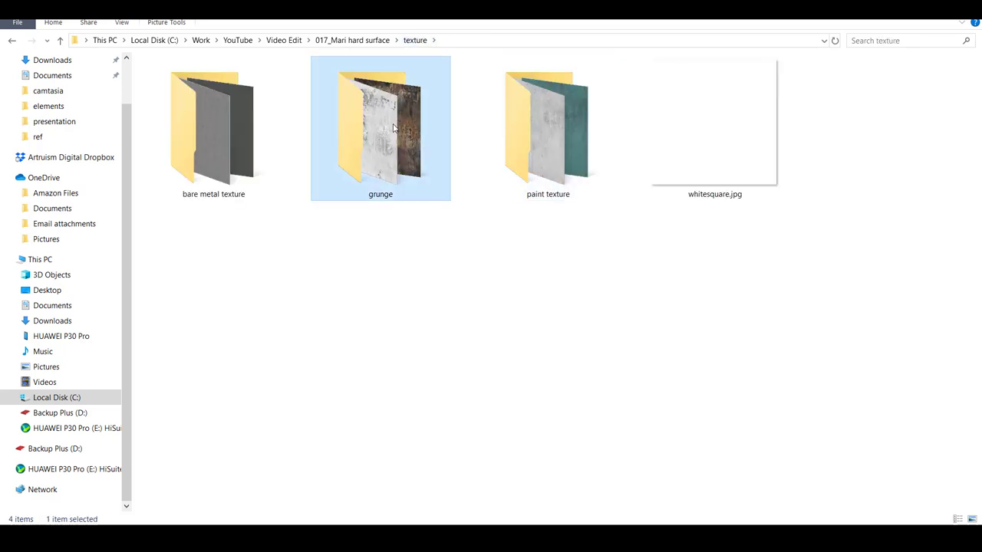
Show the grunge folder as extra large icons and open tj4kedvcw_4K_Albedo2
double_click(406, 77)
right_click(734, 224)
mouse_move(722, 225)
left_click(767, 226)
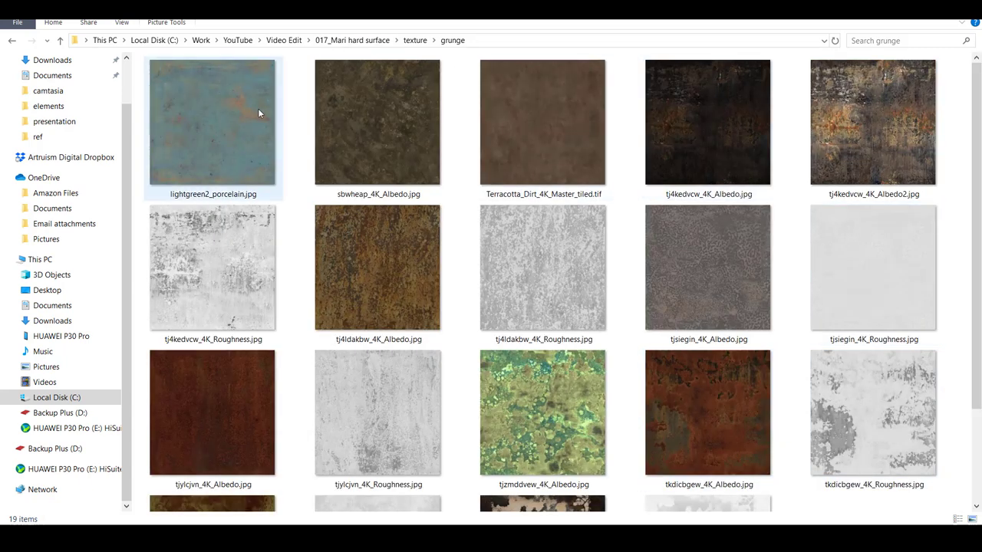
left_click(933, 242)
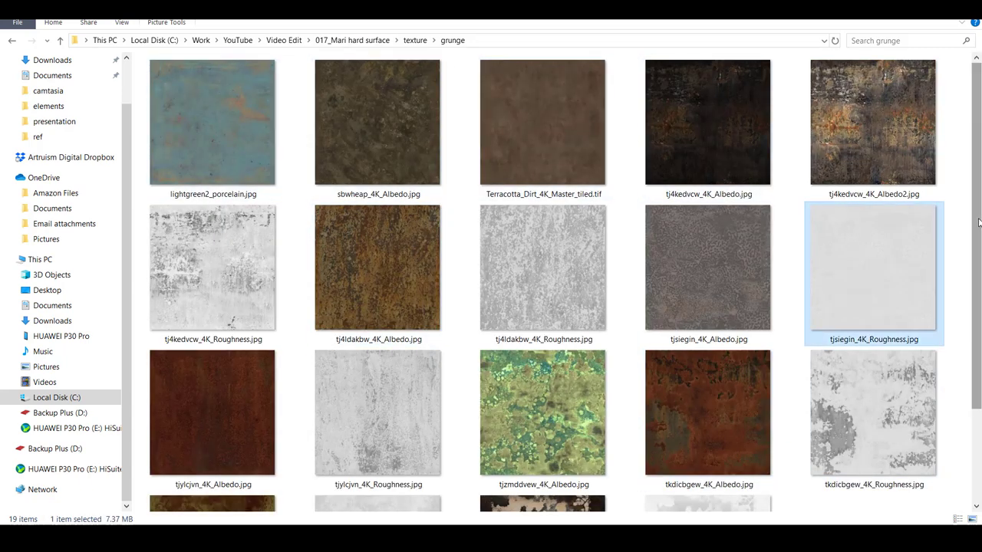
mouse_move(978, 226)
left_mouse_down()
mouse_move(978, 321)
mouse_move(978, 223)
left_mouse_up()
left_click(916, 135)
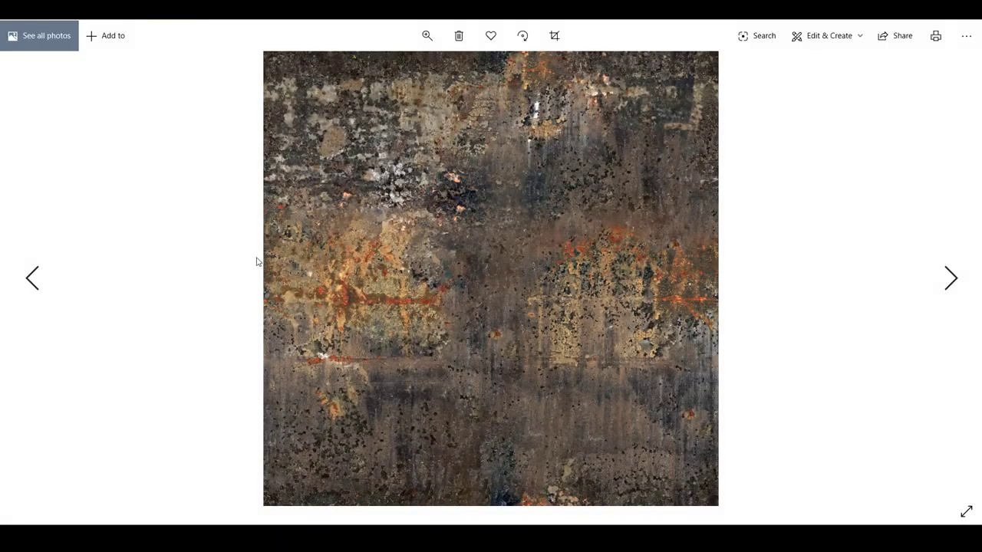
Close the Photos preview of the rusty grunge texture
left_click(968, 9)
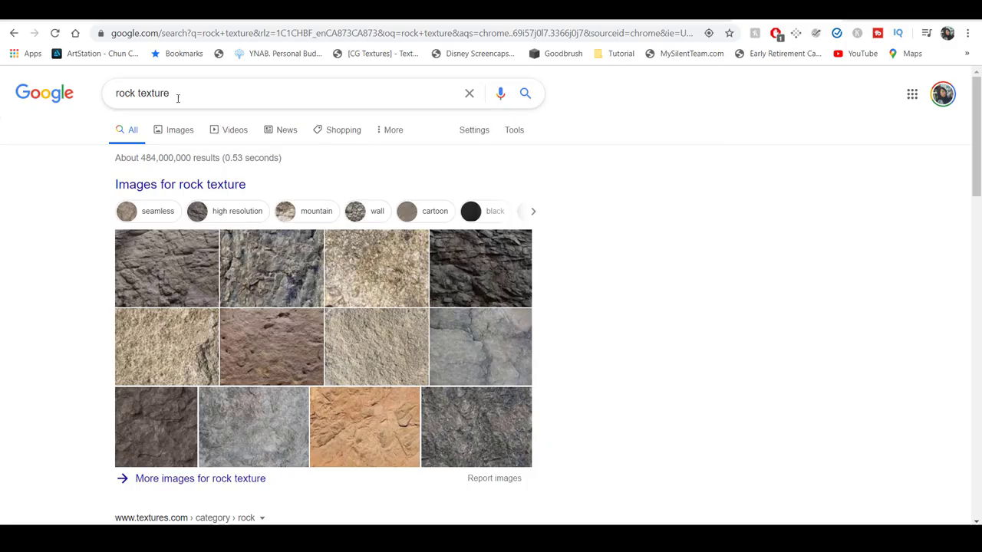
Run an advanced image search for rock texture limited to images larger than 2 MP
left_click(187, 133)
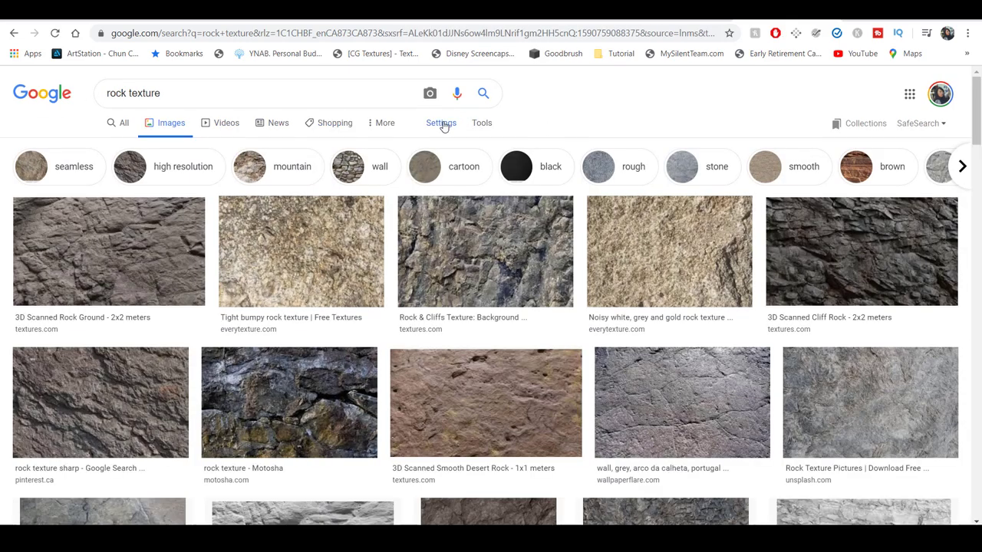
left_click(443, 125)
left_click(460, 181)
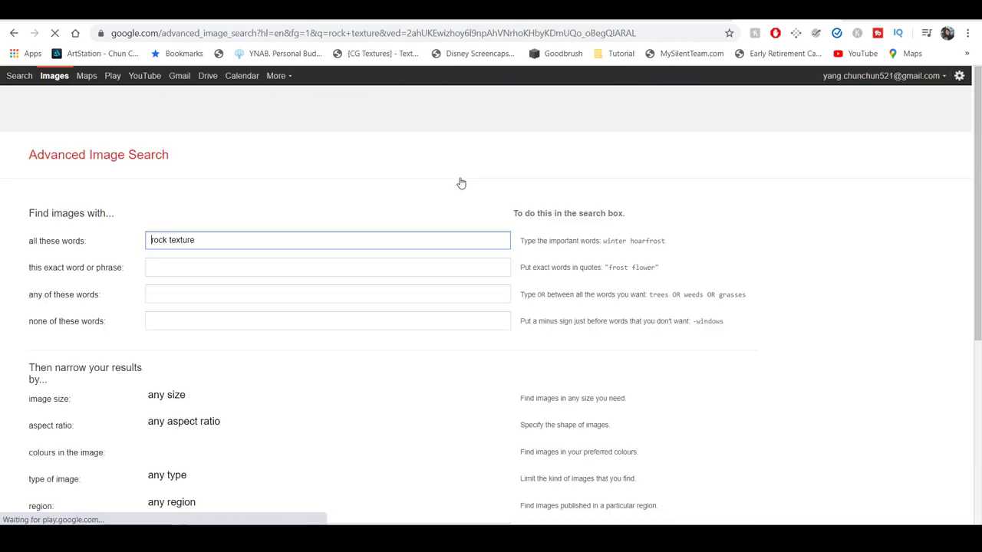
left_click(282, 398)
scroll(277, 377, "down", 2)
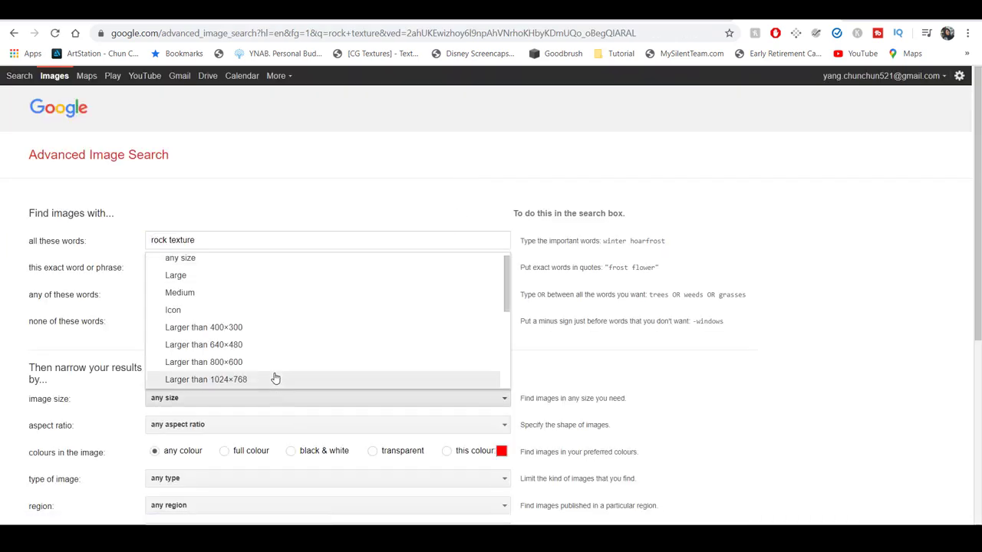
left_click(208, 334)
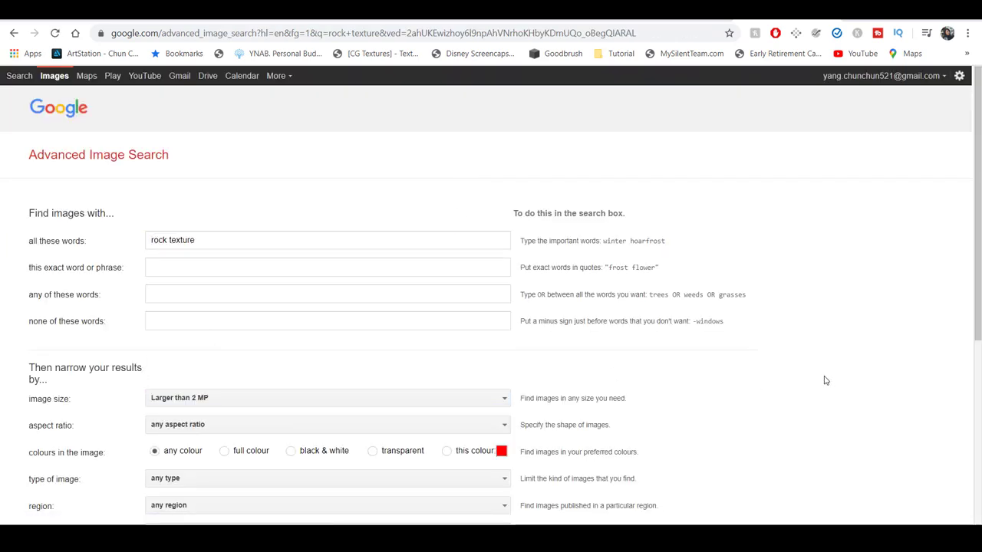
scroll(742, 416, "down", 3)
left_click(499, 458)
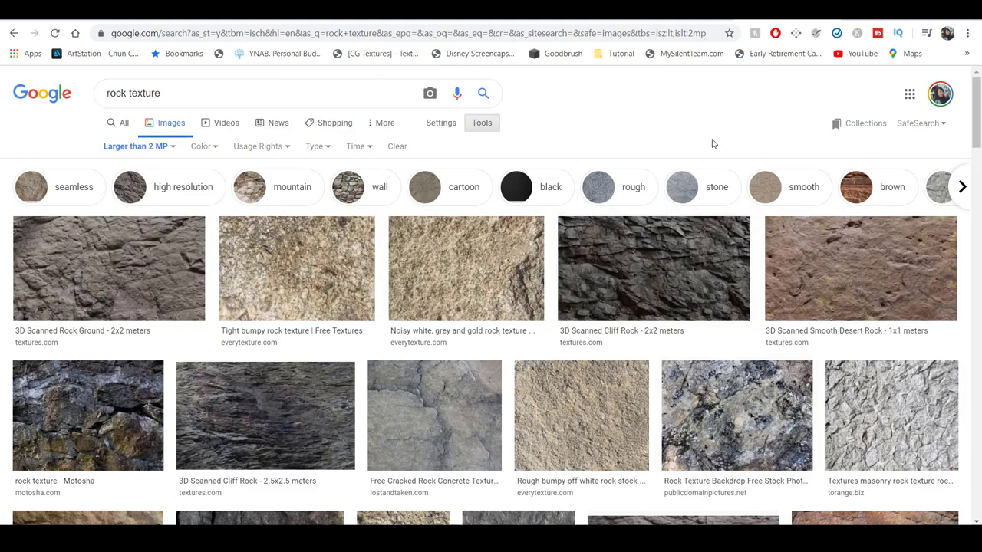
Save the Free Cracked Rock Concrete image to the Desktop
scroll(690, 149, "down", 3)
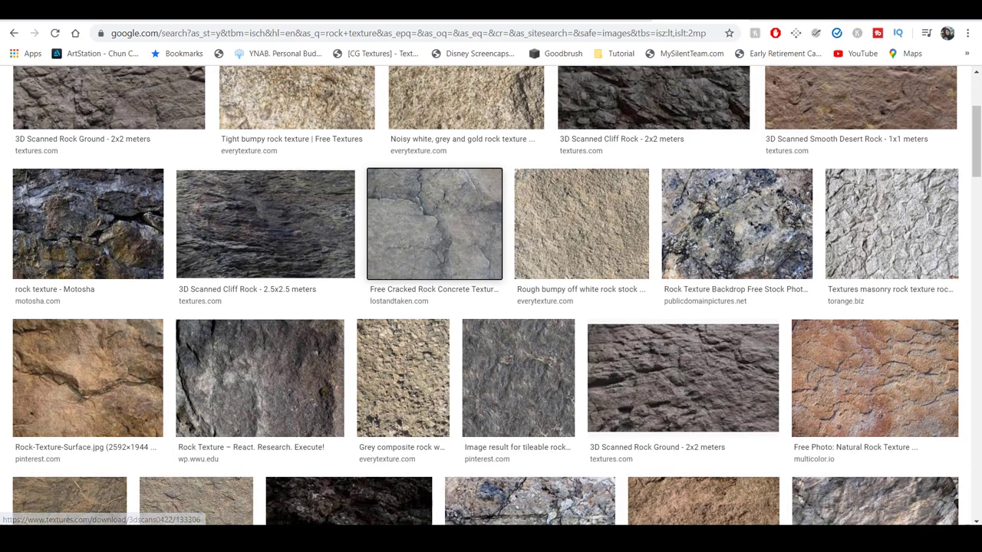
left_click(412, 209)
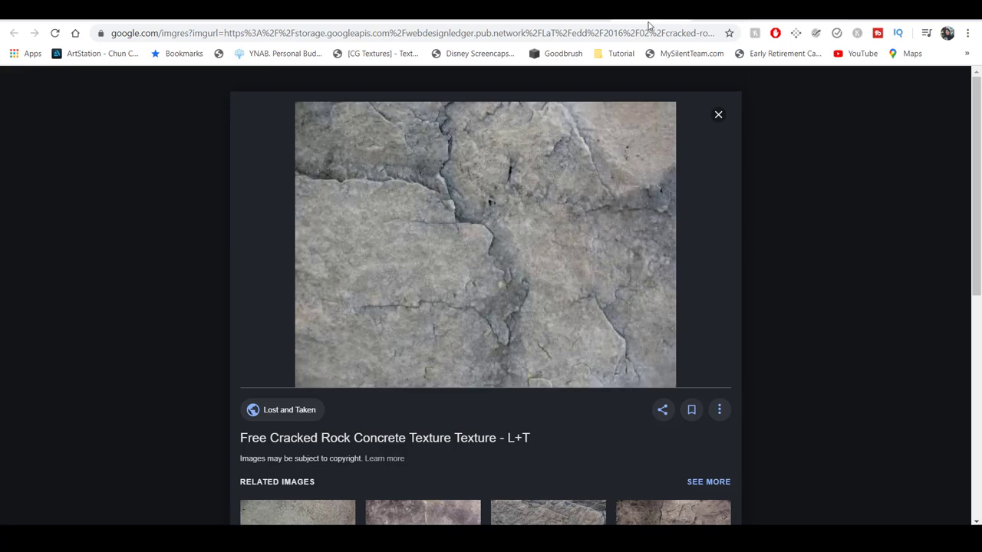
right_click(531, 201)
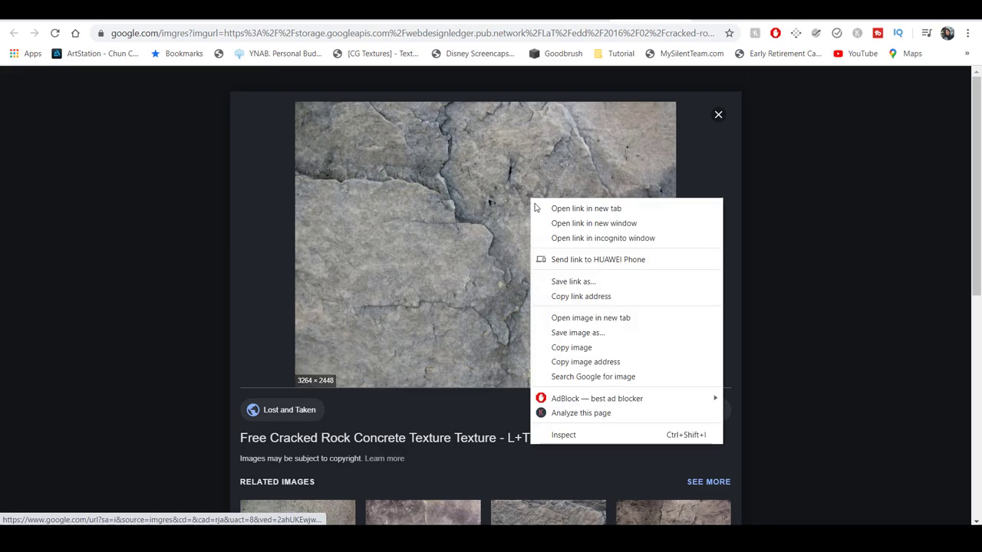
left_click(581, 334)
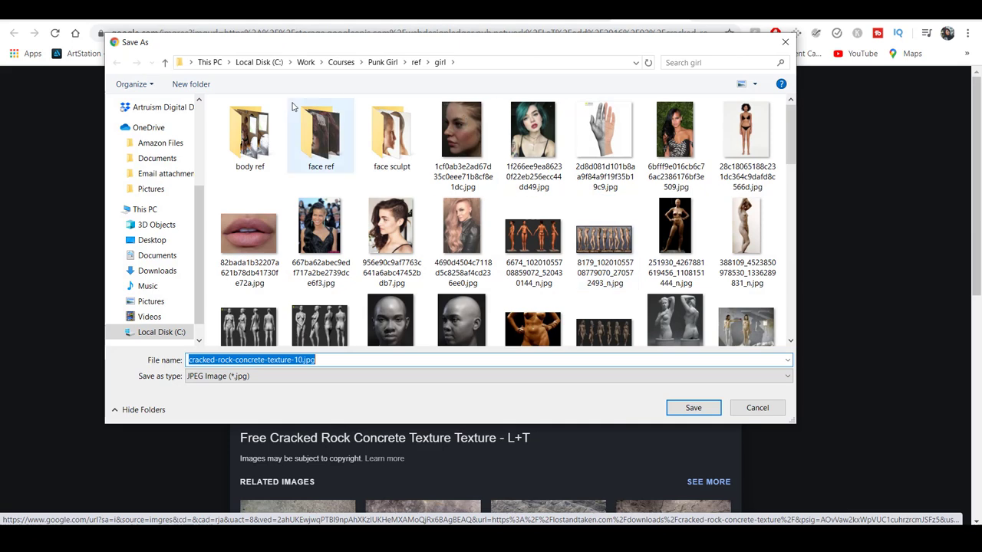
scroll(194, 154, "up", 4)
left_click(152, 143)
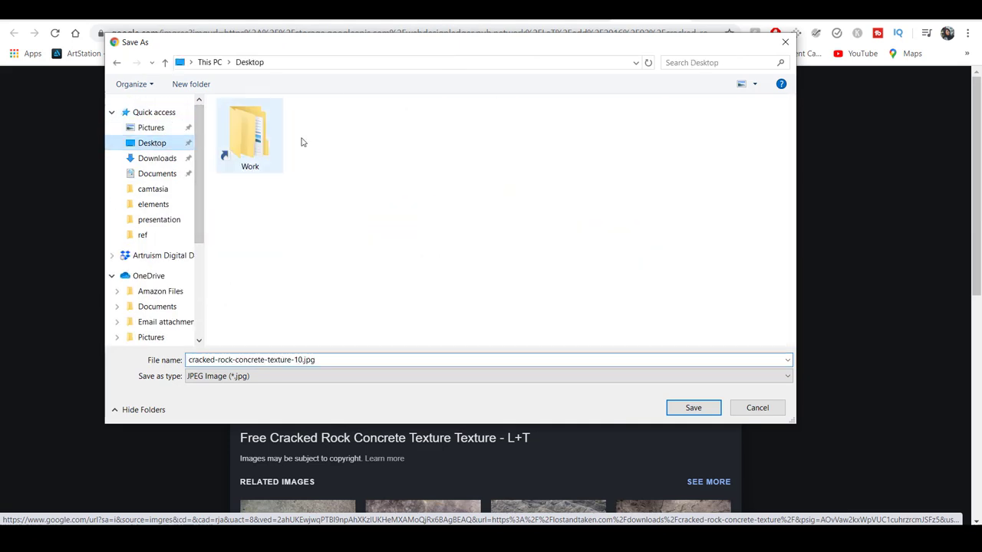
left_click(693, 407)
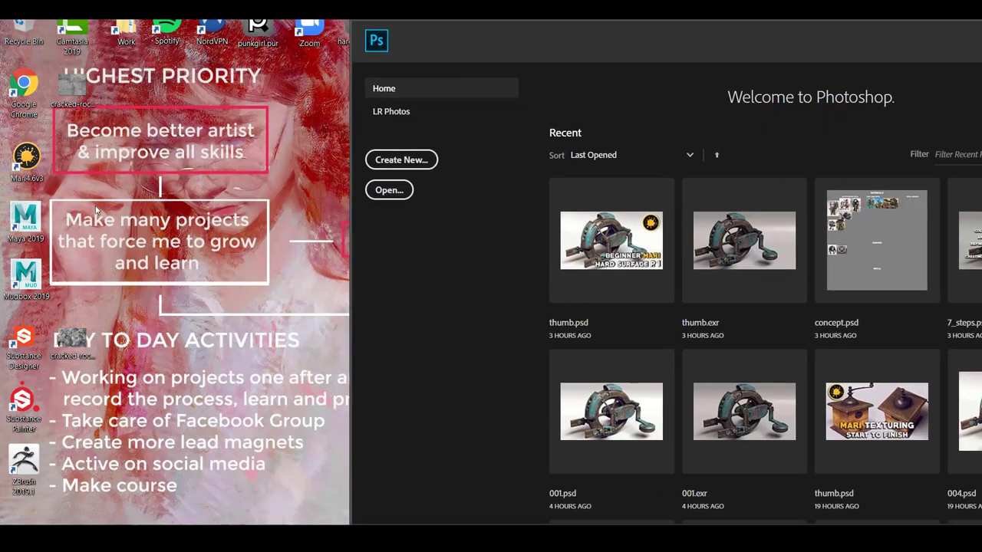
Open both downloaded rock images in Photoshop and maximize its window
left_click_drag(115, 383, 54, 77)
left_click_drag(510, 224, 621, 262)
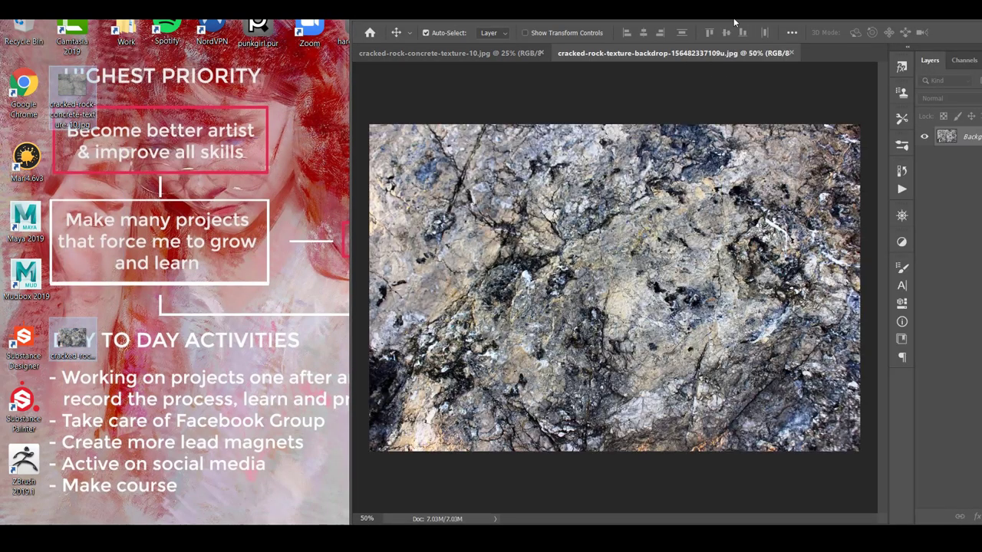
left_click_drag(781, 20, 468, 19)
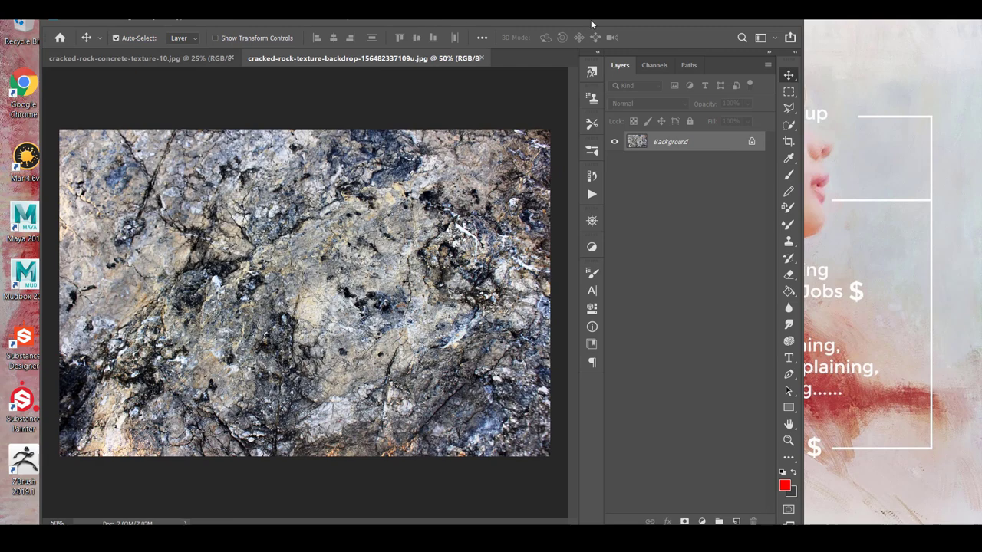
double_click(777, 19)
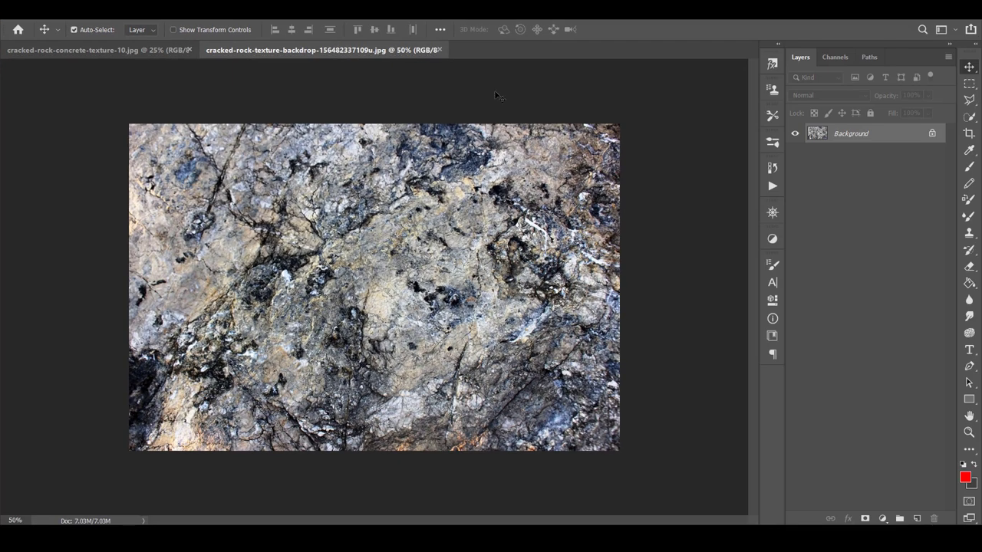
Close the rock backdrop document and unlock the Background into Layer 0
left_click_drag(238, 50, 244, 88)
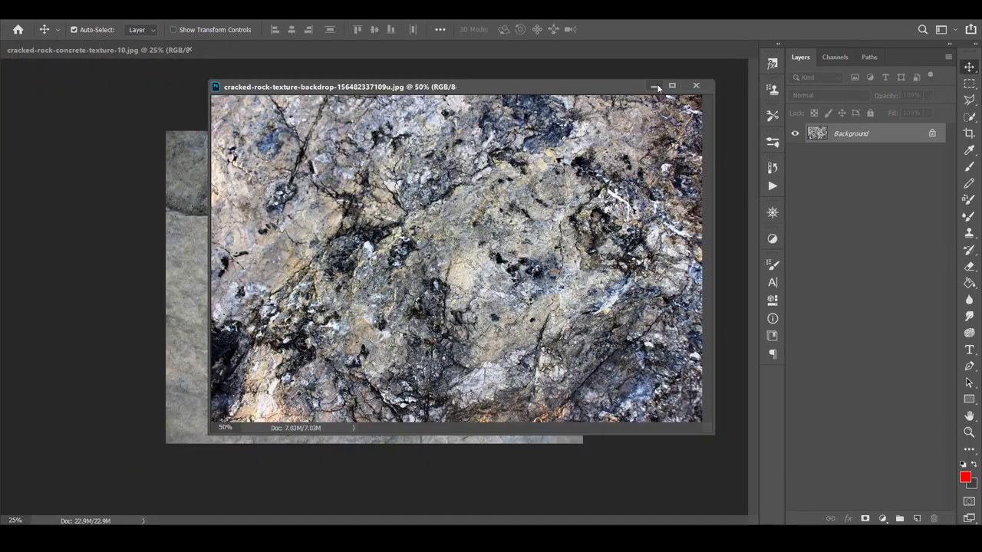
left_click(203, 75)
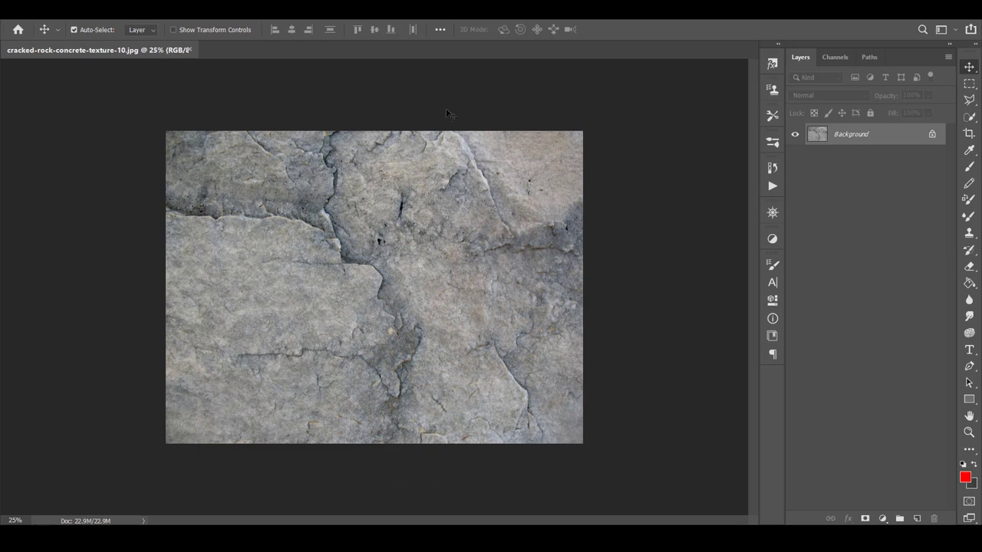
double_click(905, 132)
left_click(603, 155)
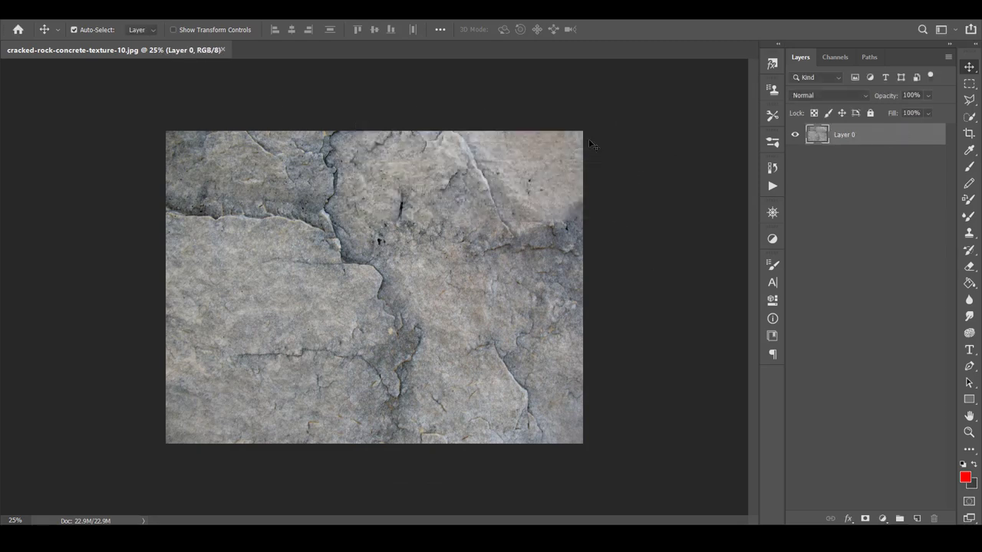
Set the canvas height to 18 inches and move the rock image to the top
left_click(80, 10)
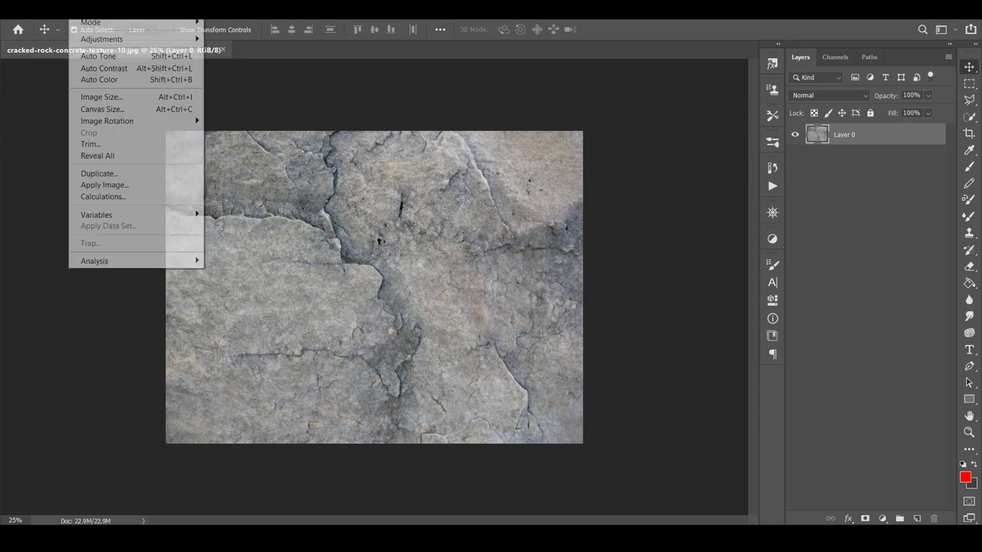
left_click(103, 110)
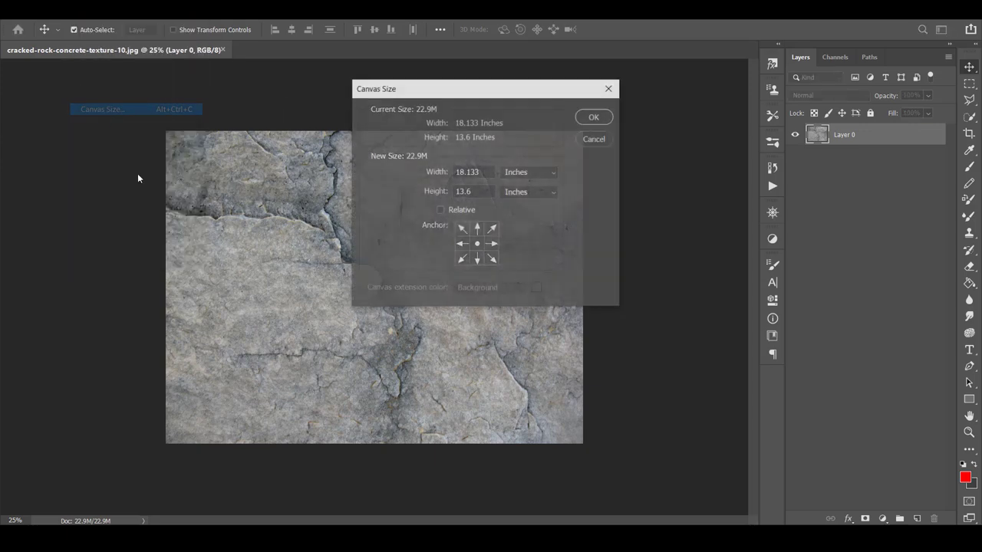
left_click_drag(482, 192, 426, 196)
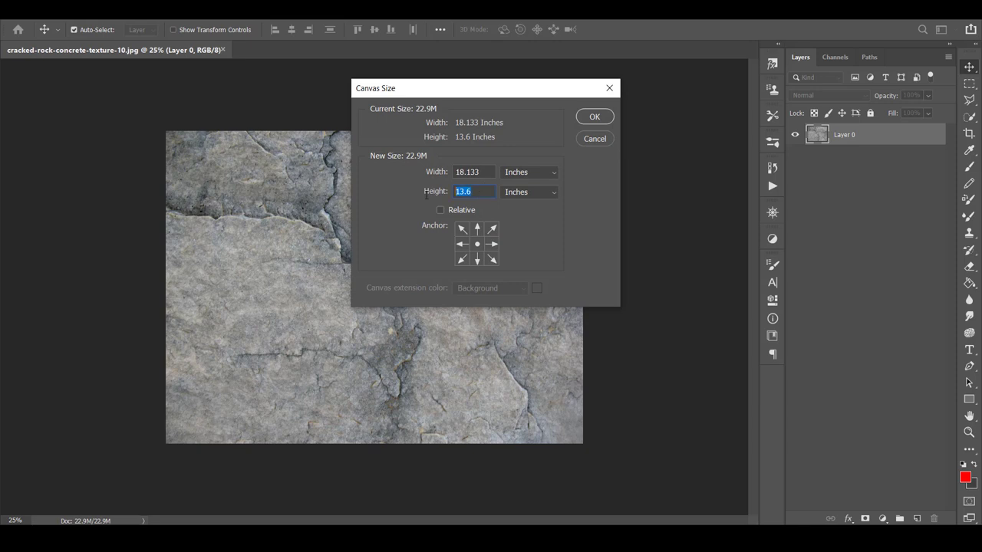
type("18.133")
left_click(603, 119)
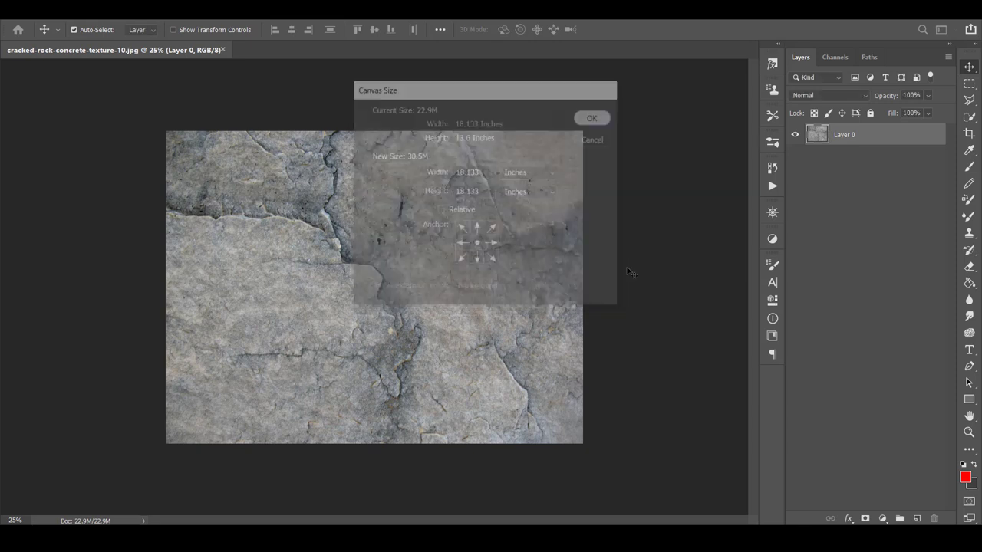
left_click_drag(499, 257, 500, 205)
Duplicate Layer 0, place the copy beneath it, and rotate it into the empty band
left_click_drag(886, 142, 917, 518)
key("ctrl+t")
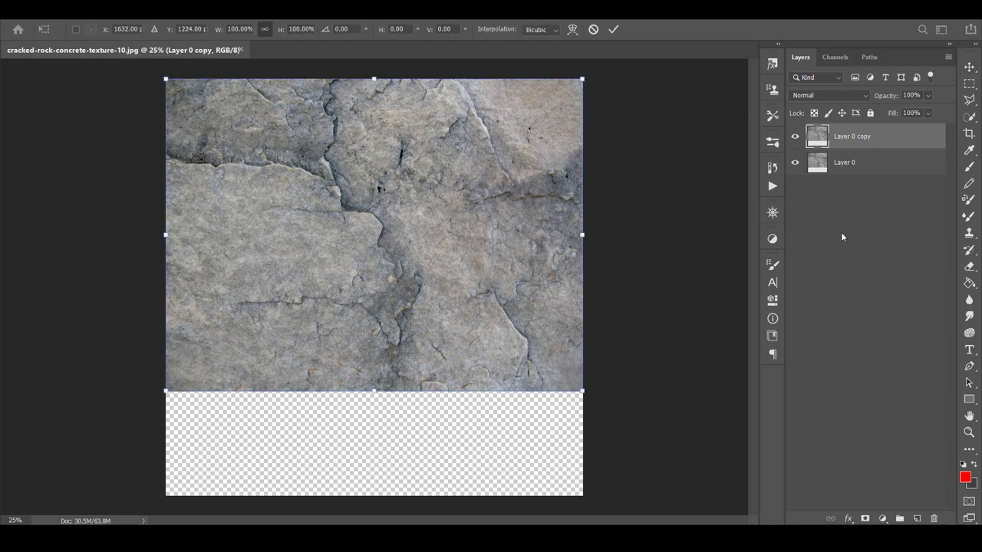
left_click_drag(640, 171, 58, 315, "shift")
left_click_drag(471, 219, 473, 324)
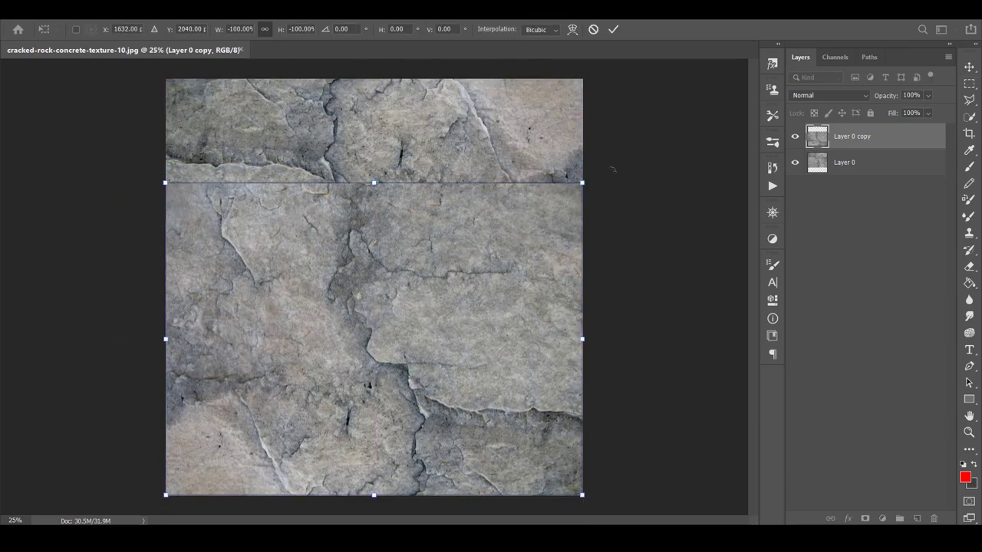
left_click_drag(625, 163, 223, 383)
key("Return")
left_click_drag(867, 137, 890, 178)
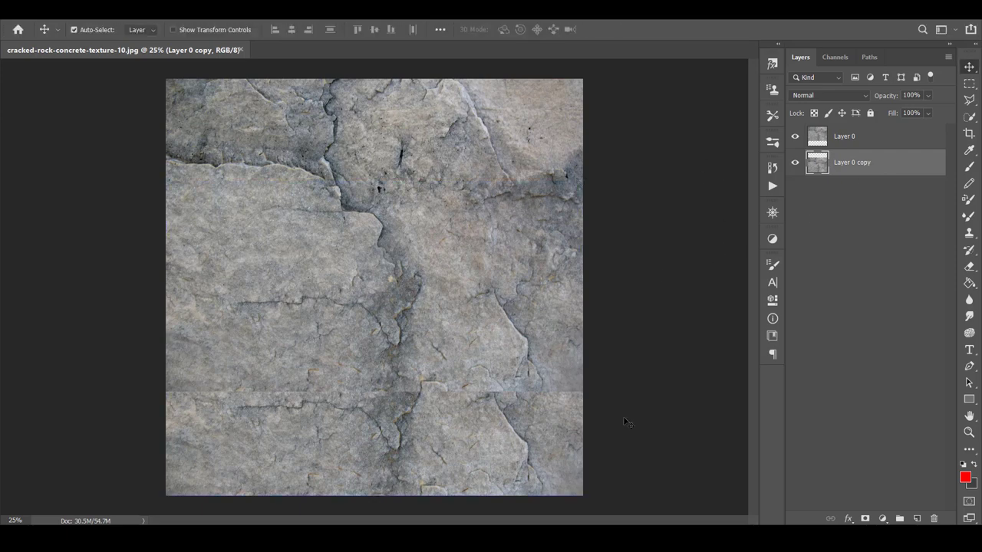
key("ctrl+t")
left_click_drag(623, 228, 329, 475)
key("Return")
Duplicate the copy into Layer 0 copy 2, rotated and shifted to cover the bottom band
left_click_drag(875, 162, 917, 519)
key("ctrl+t")
left_click_drag(486, 108, 233, 455)
left_click_drag(233, 456, 499, 456)
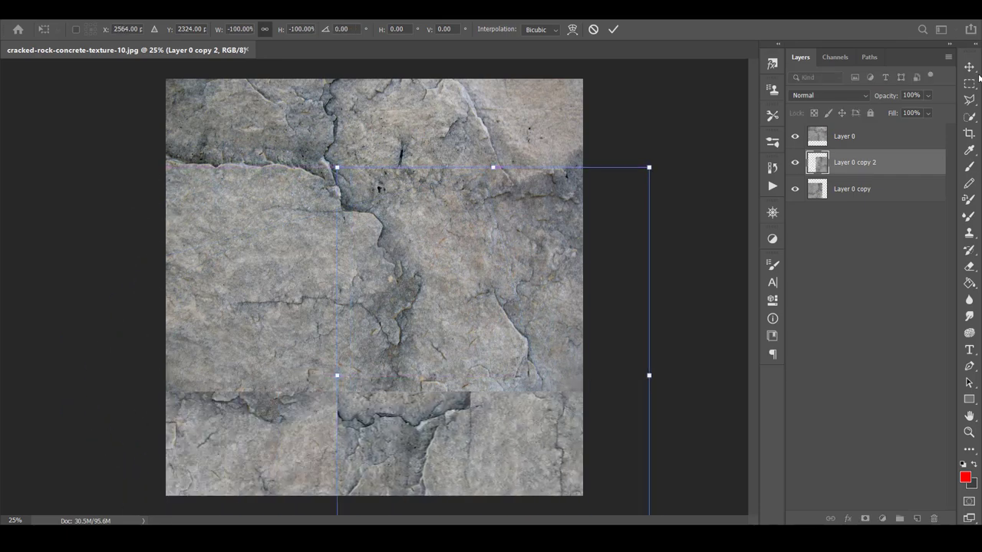
key("Return")
left_click_drag(872, 167, 875, 330)
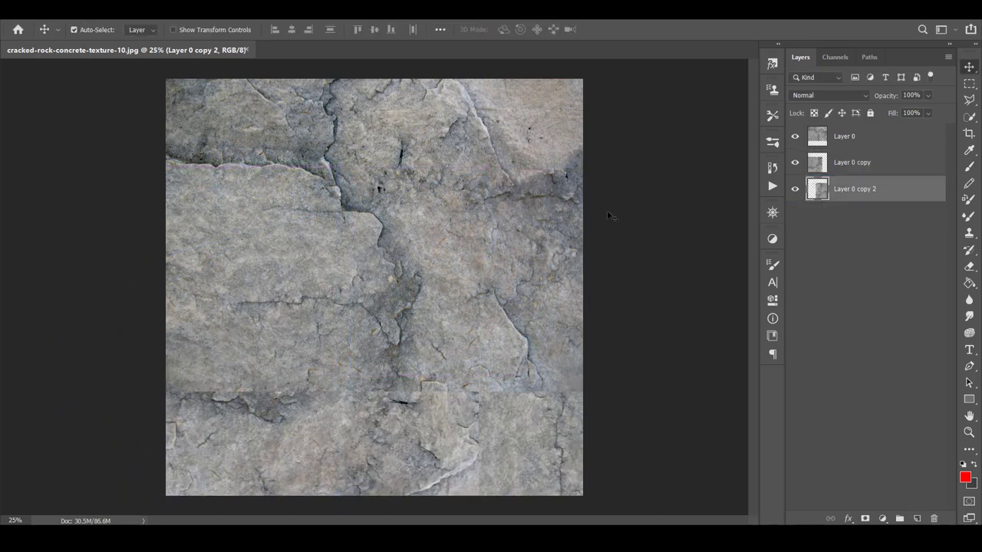
Duplicate all three rock layers and merge the duplicates into one layer
left_click(876, 136)
left_click(885, 190, "shift")
left_click_drag(885, 190, 917, 519)
key("ctrl+e")
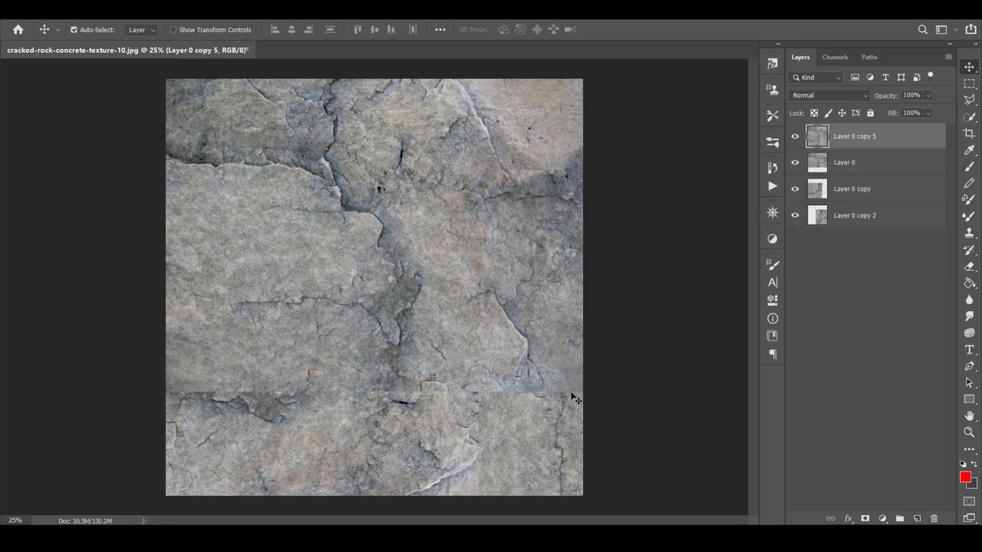
Content-aware fill the horizontal seam strip plus the lower seam area, then deselect
left_click(969, 83)
left_click_drag(146, 362, 595, 417)
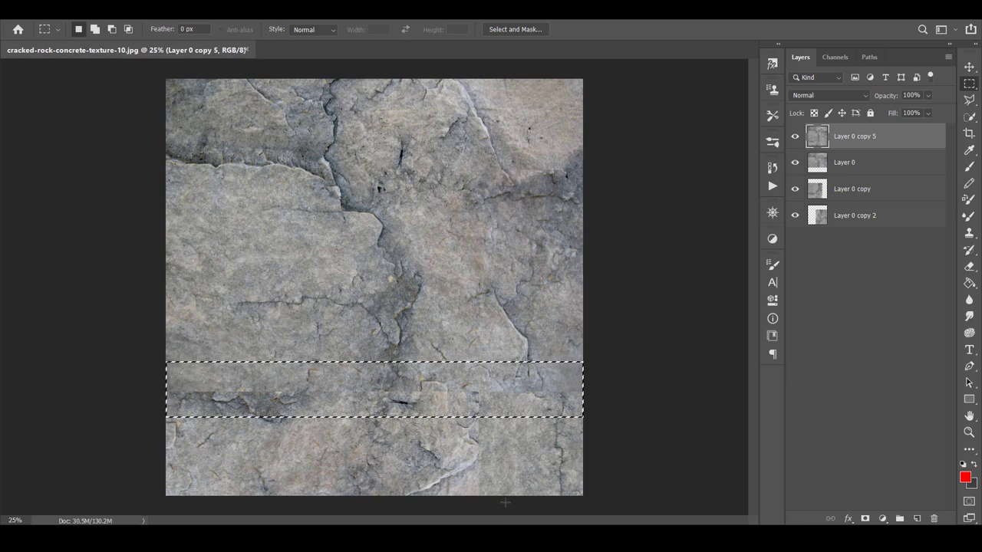
left_click_drag(510, 496, 455, 386, "shift")
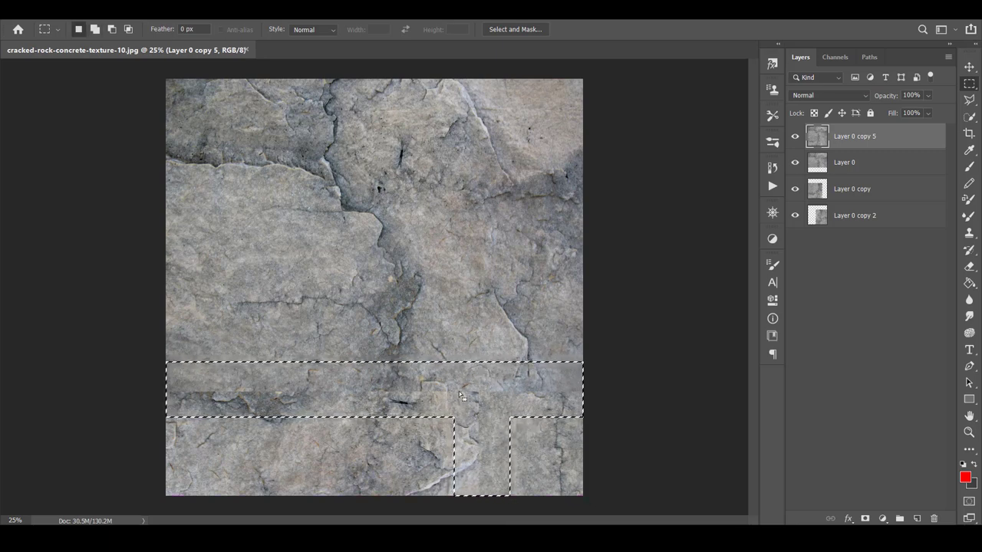
key("shift+F5")
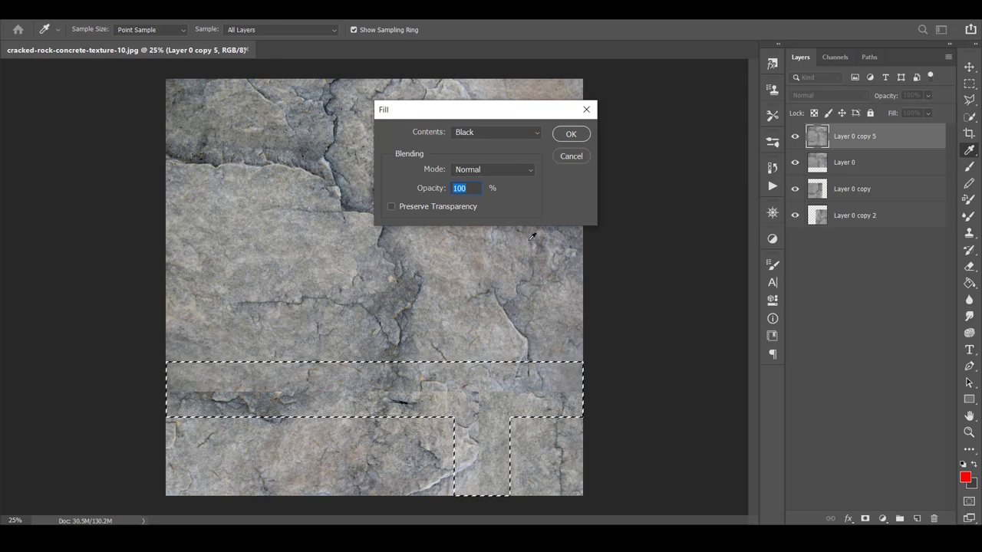
left_click(486, 129)
left_click(494, 193)
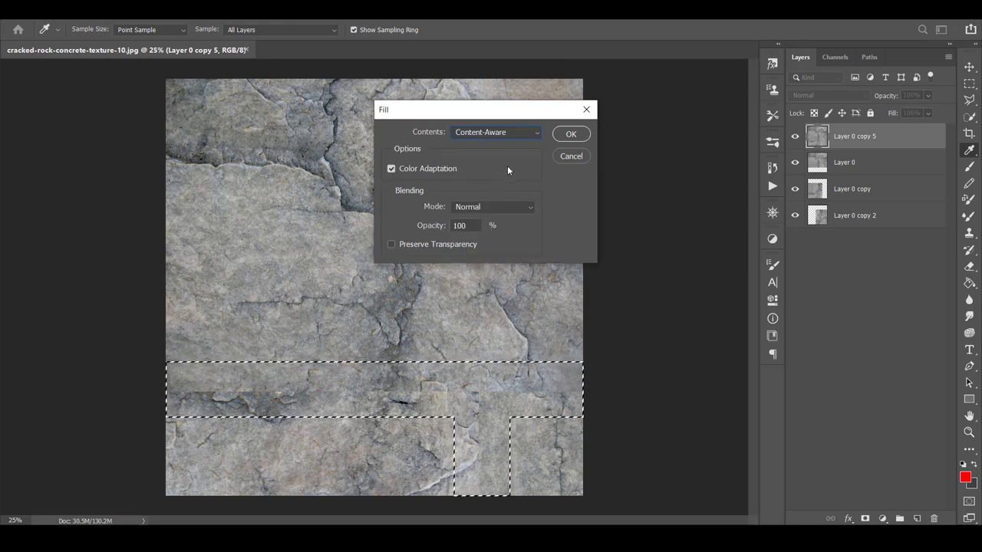
left_click(571, 134)
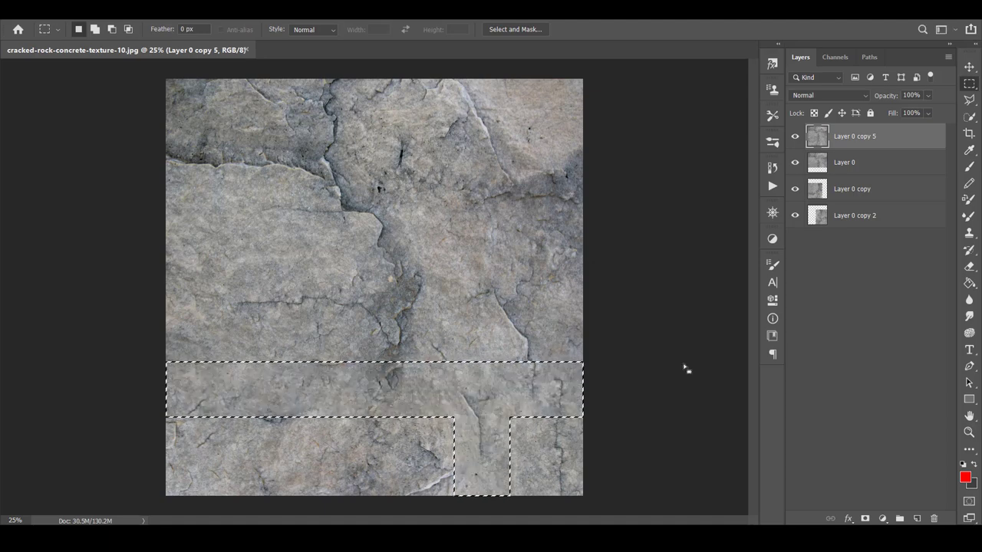
key("ctrl+d")
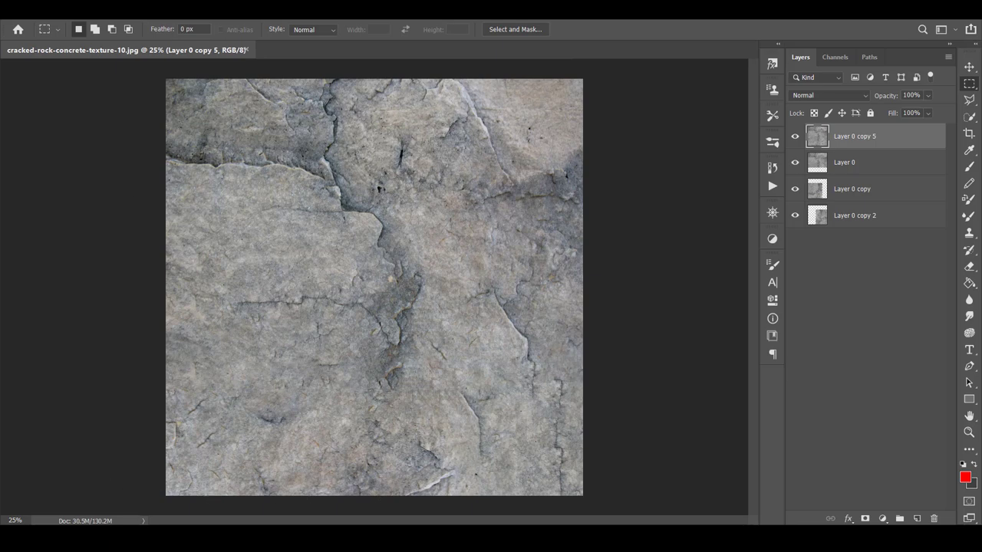
Apply the Offset filter at +1000 horizontal and +1000 vertical with Wrap Around
key("alt+t")
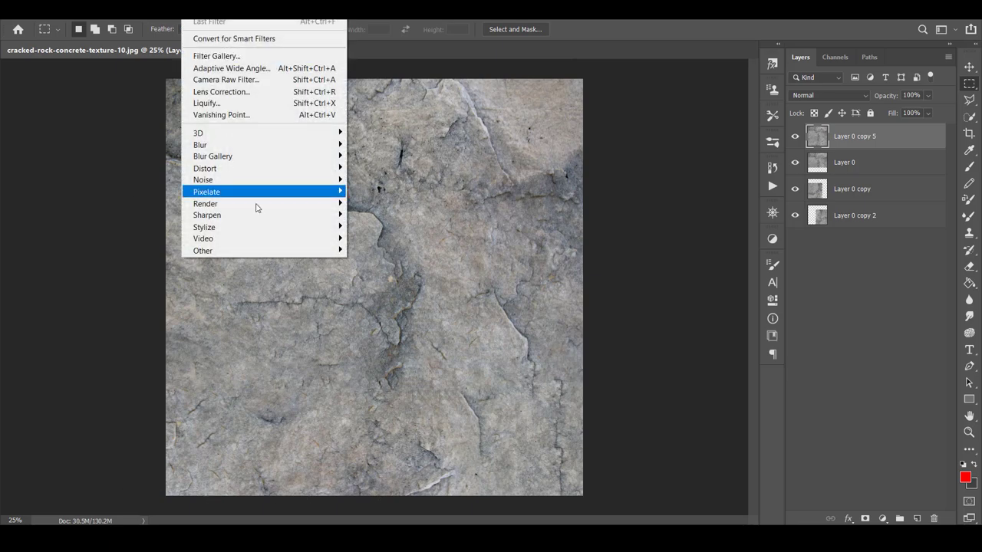
mouse_move(274, 253)
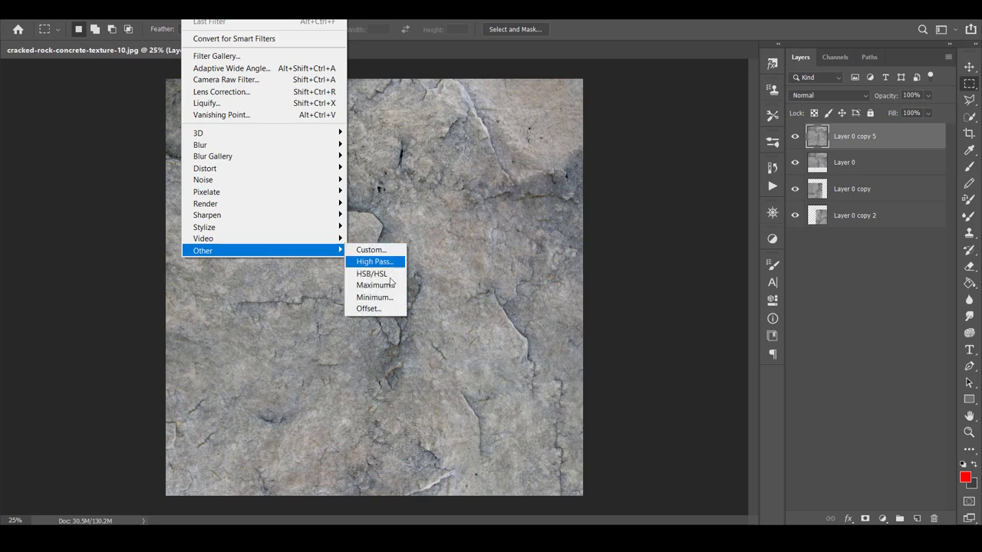
left_click(381, 309)
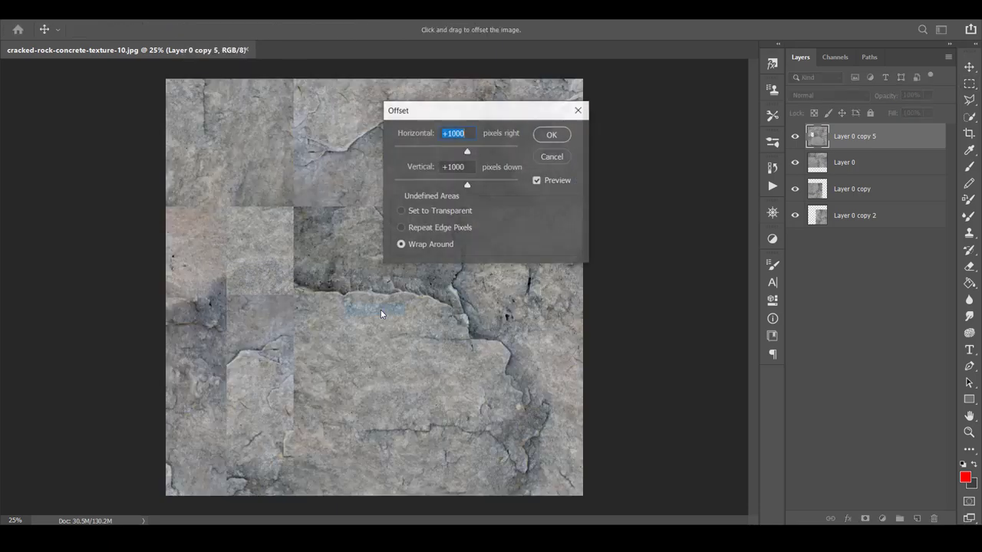
left_click_drag(508, 121, 646, 114)
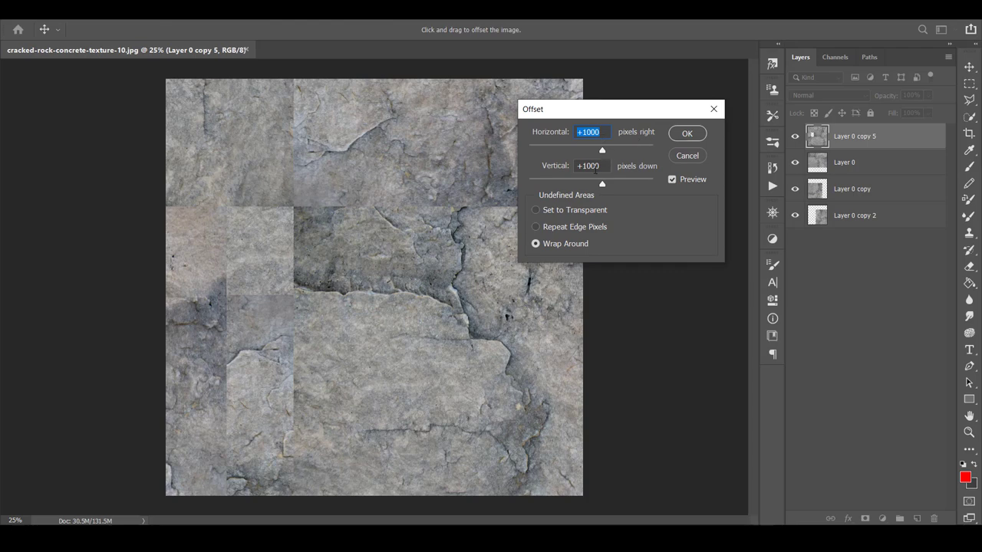
left_click(680, 134)
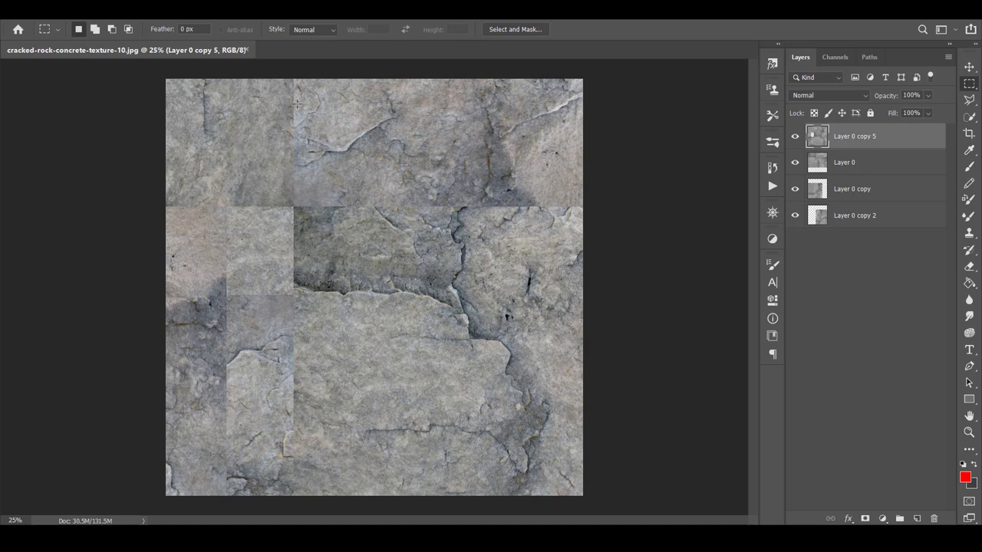
Content-aware fill the horizontal and vertical seam bands together, then deselect
left_click_drag(155, 172, 603, 236)
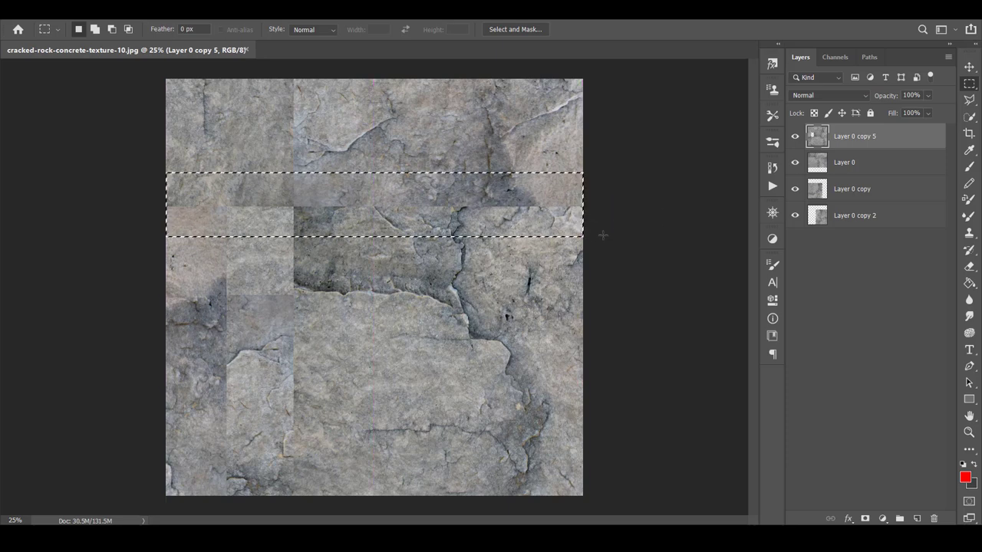
key("shift")
left_click_drag(262, 72, 319, 498)
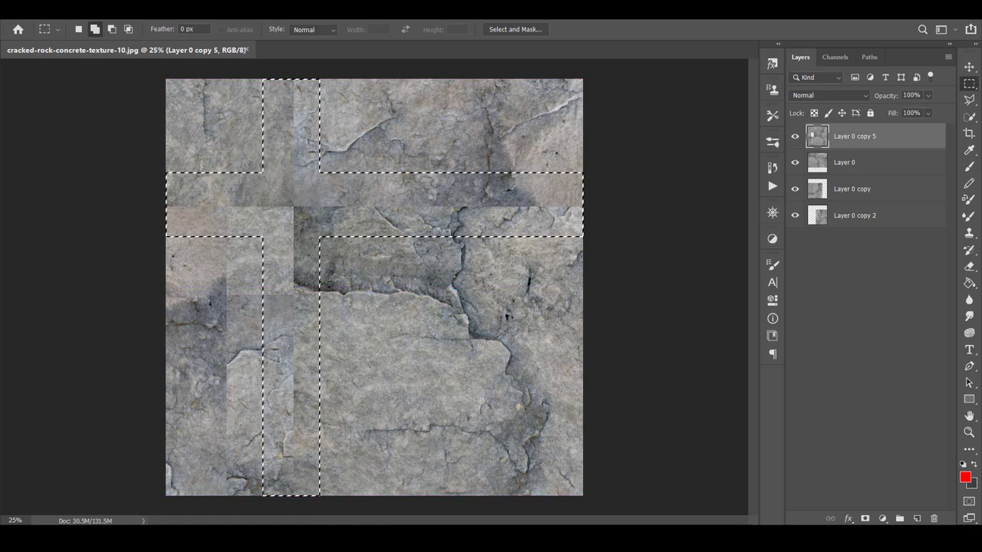
key("shift+F5")
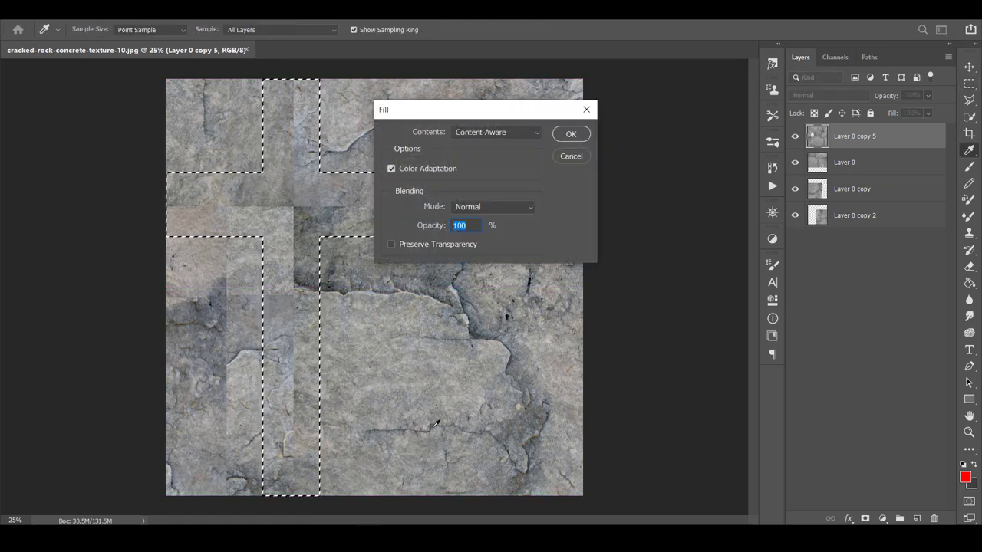
left_click(571, 134)
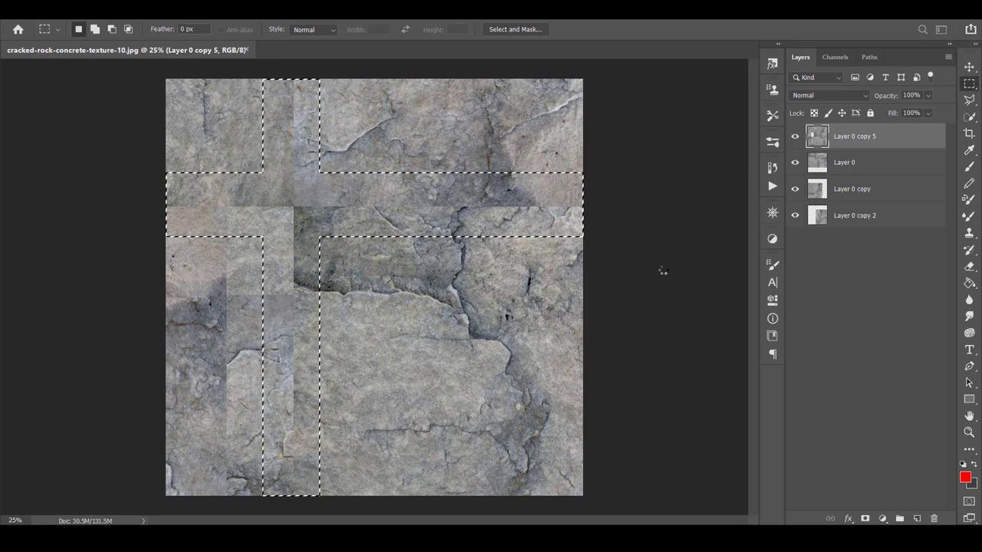
key("ctrl+d")
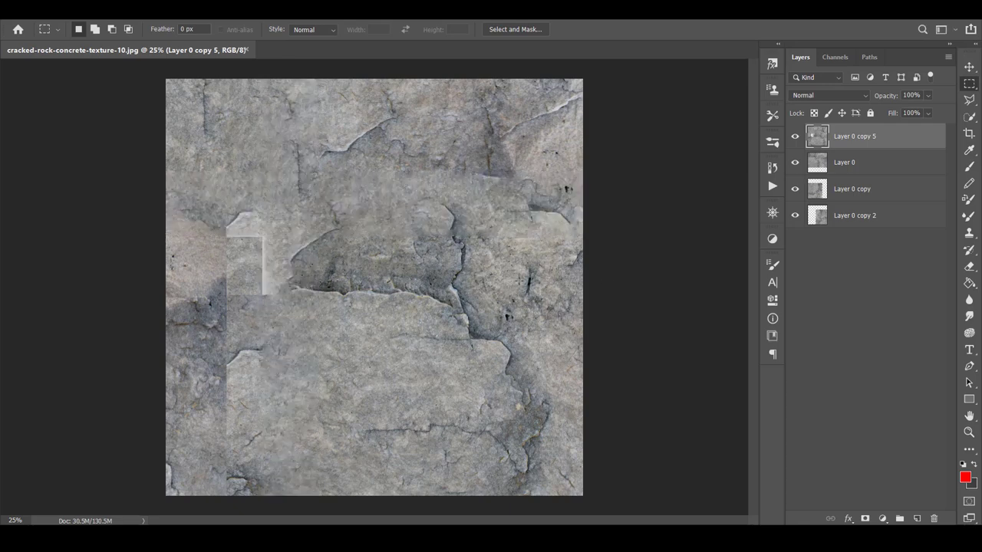
Content-aware fill the ghosted strip on the left side, then deselect
left_click_drag(207, 206, 284, 495)
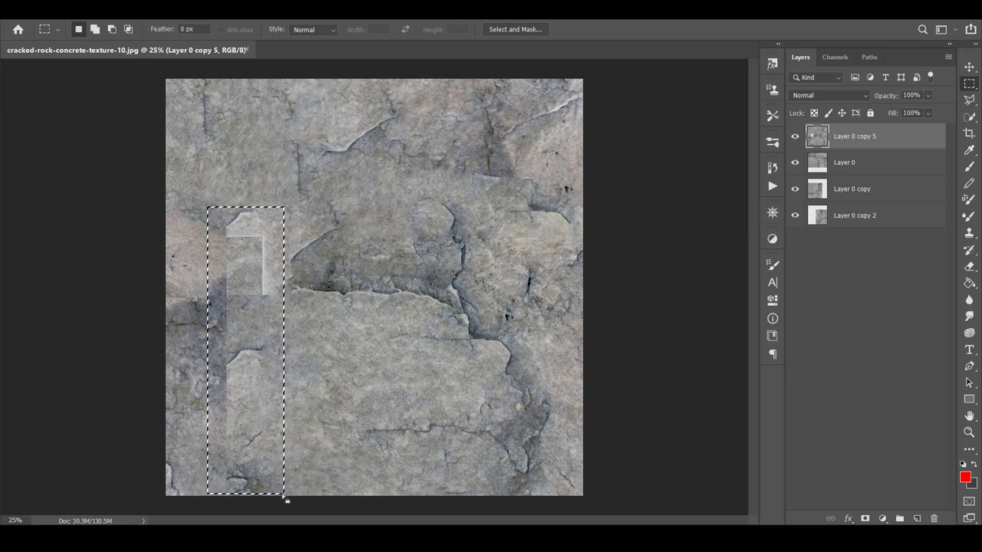
key("shift+F5")
key("Return")
key("ctrl+d")
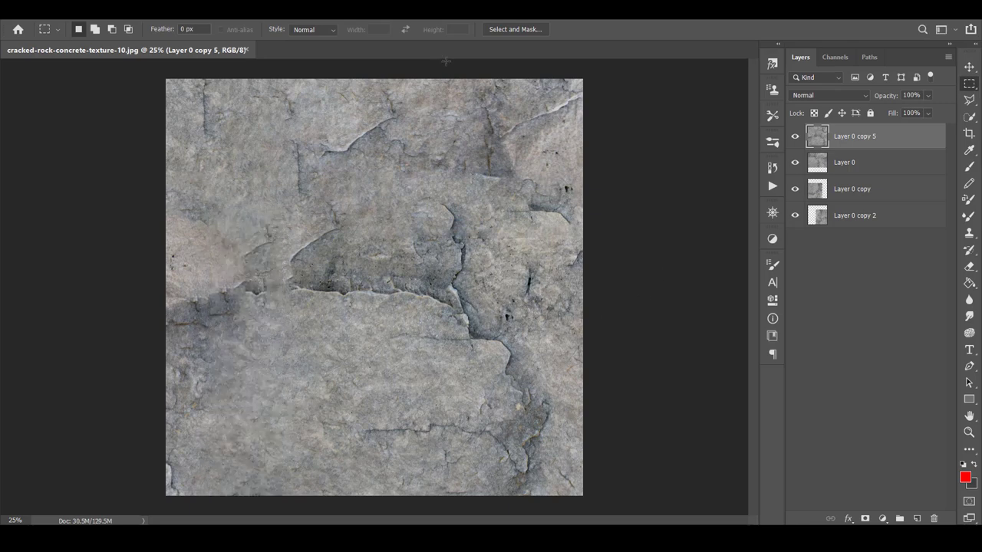
Offset the texture with a Horizontal value of -1000 and Wrap Around
key("alt+t")
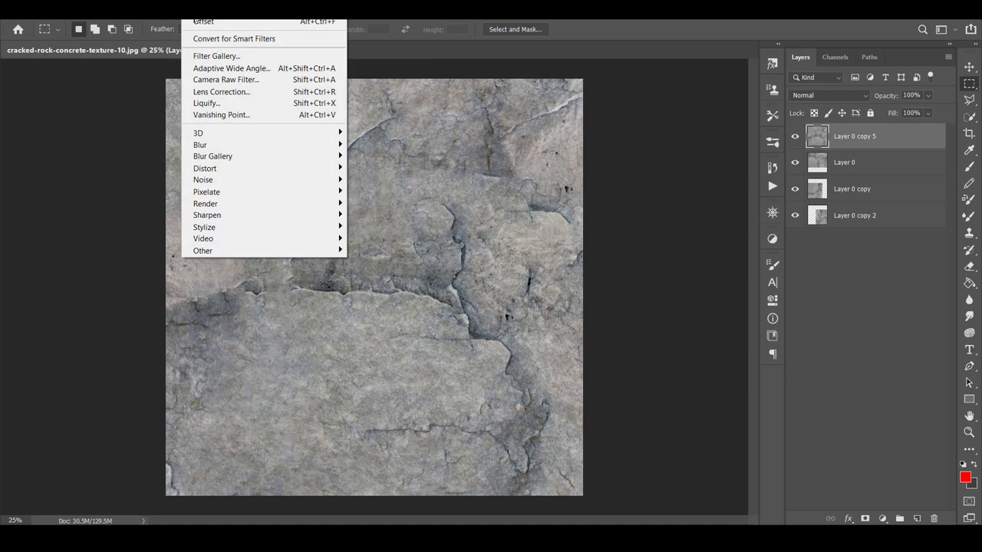
mouse_move(290, 253)
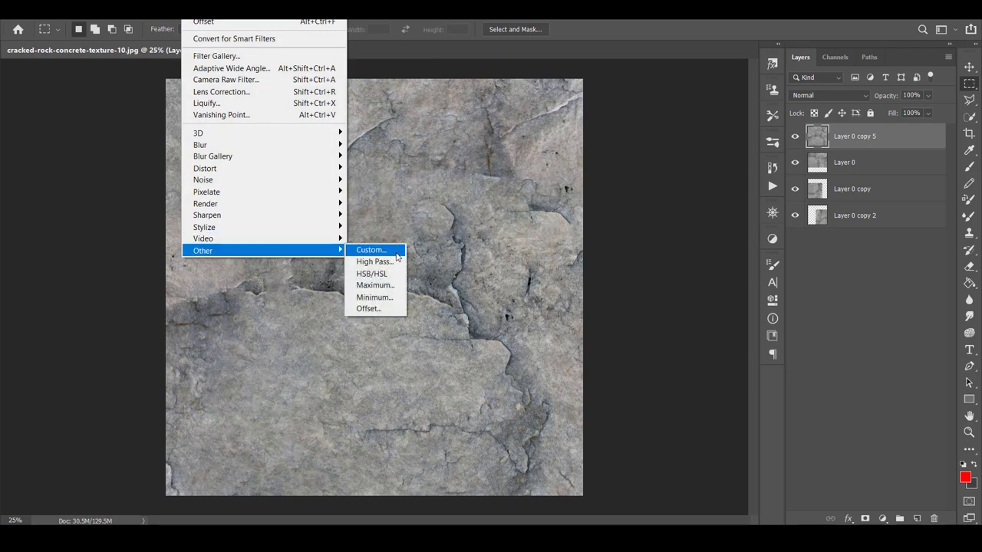
left_click(372, 309)
left_click_drag(643, 116, 824, 213)
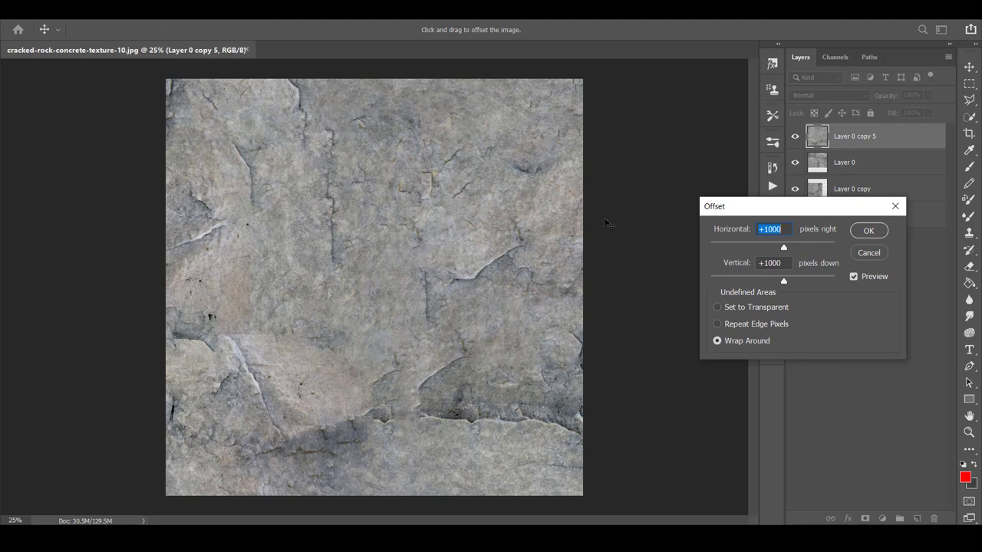
left_click_drag(763, 228, 755, 229)
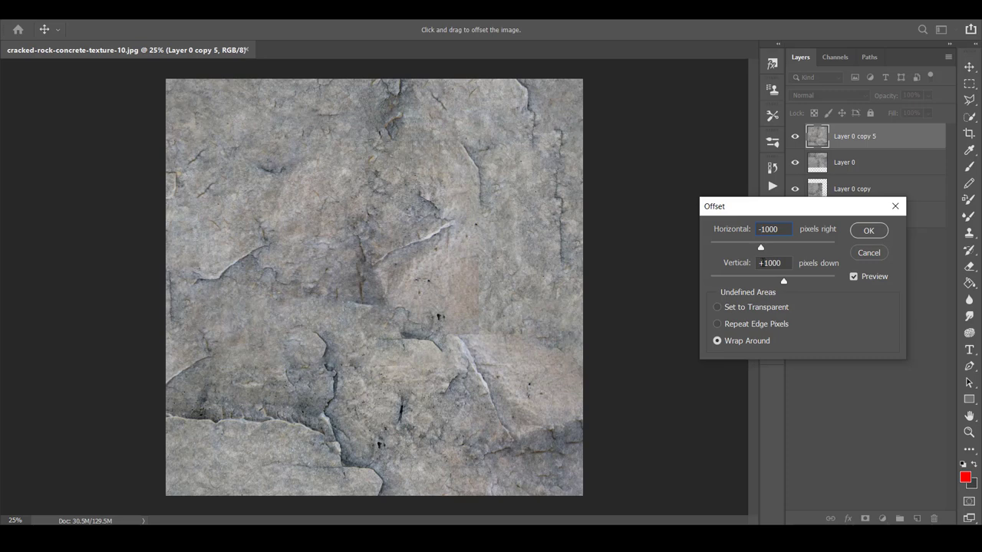
left_click(760, 263)
key("BackSpace")
type("-")
left_click(869, 230)
Run Offset again at -1000 horizontal and -1000 vertical with Wrap Around
left_click(198, 9)
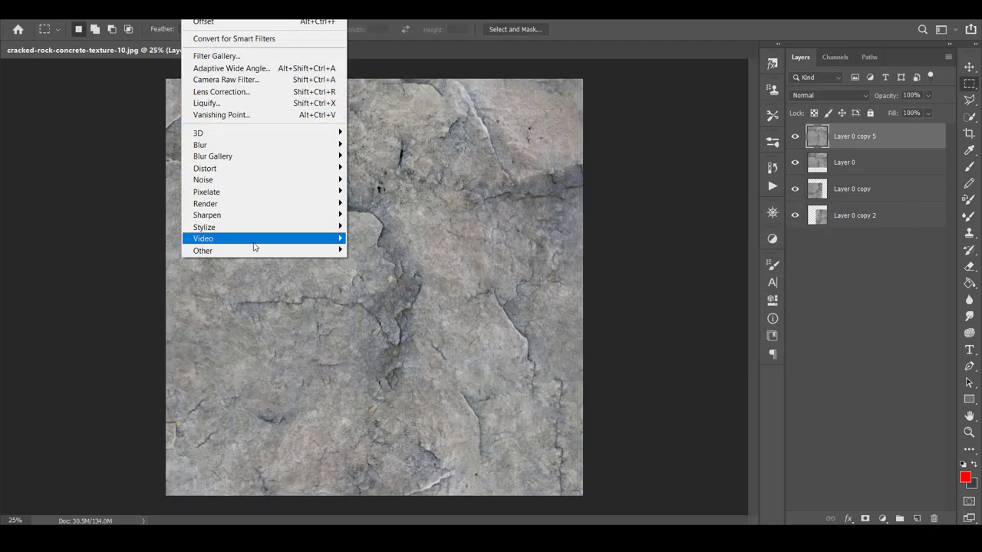
mouse_move(256, 250)
left_click(375, 310)
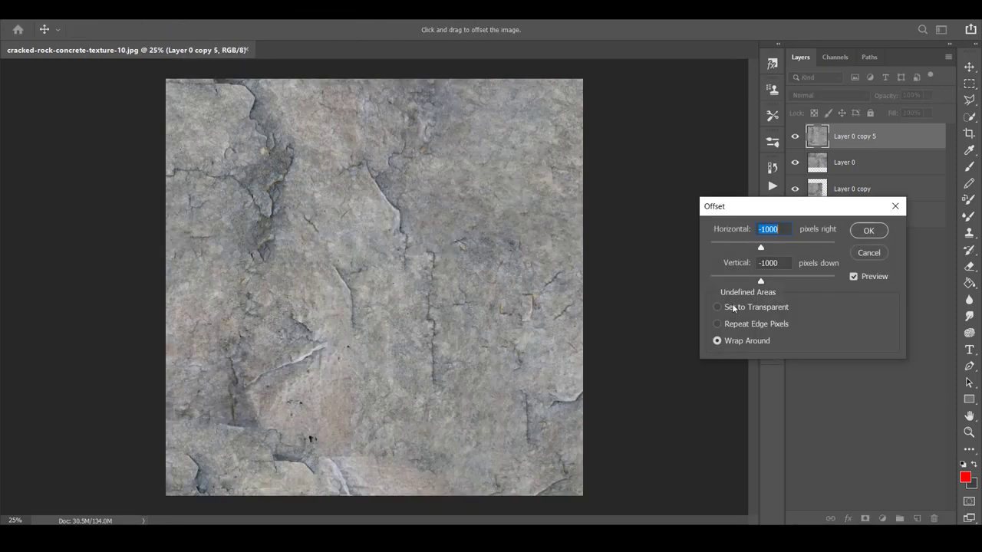
left_click(867, 231)
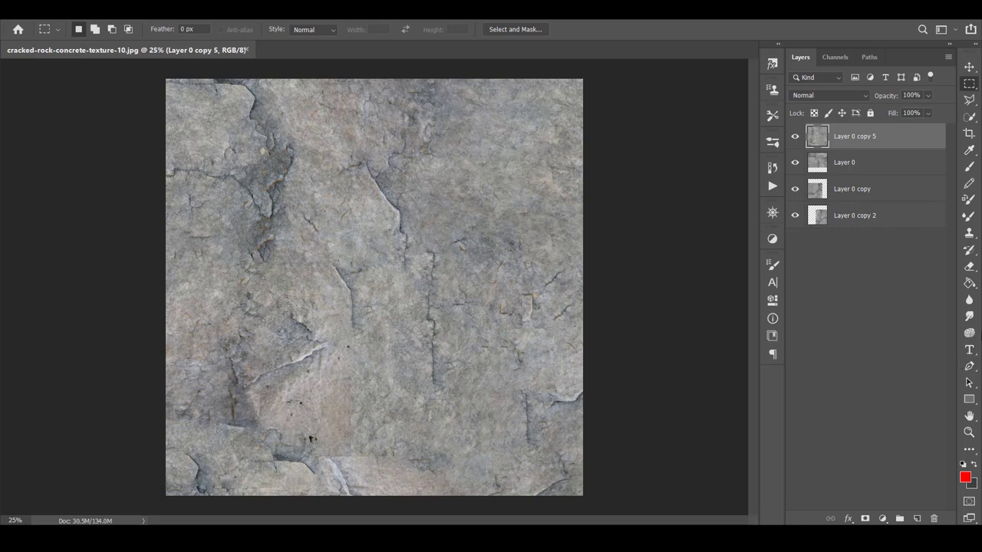
Clone Stamp clean rock from a nearby patch over the spot near the bottom
left_click(972, 235)
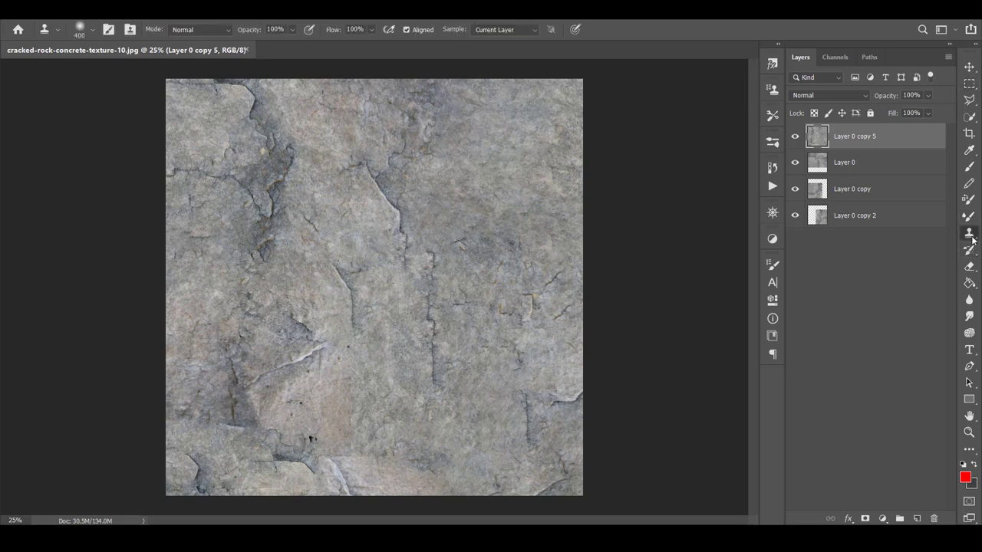
left_click(399, 334, "alt")
left_click_drag(337, 454, 343, 458)
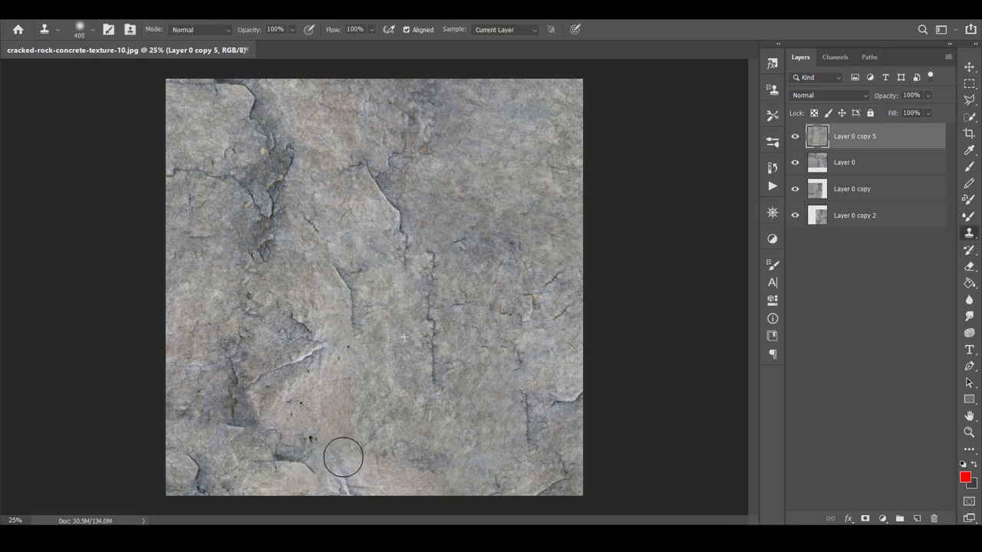
Reopen the wrap-around Offset filter and begin changing the Horizontal offset value
left_click(195, 9)
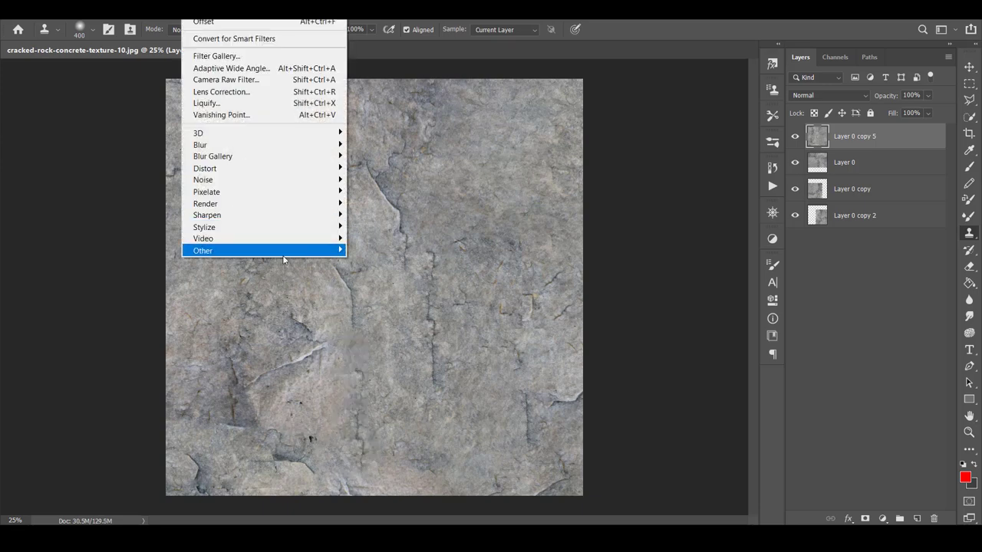
mouse_move(297, 252)
left_click(364, 310)
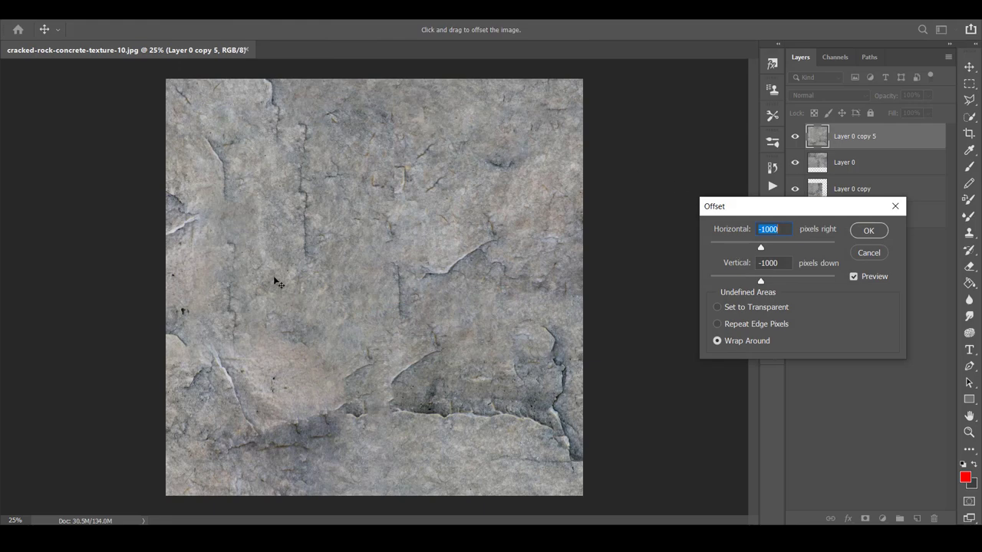
left_click(757, 230)
key("Delete")
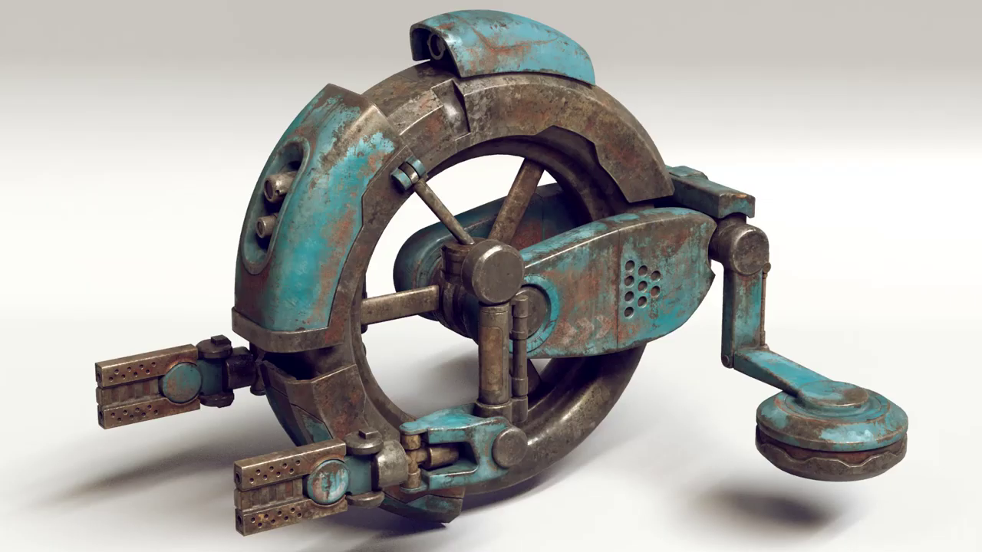